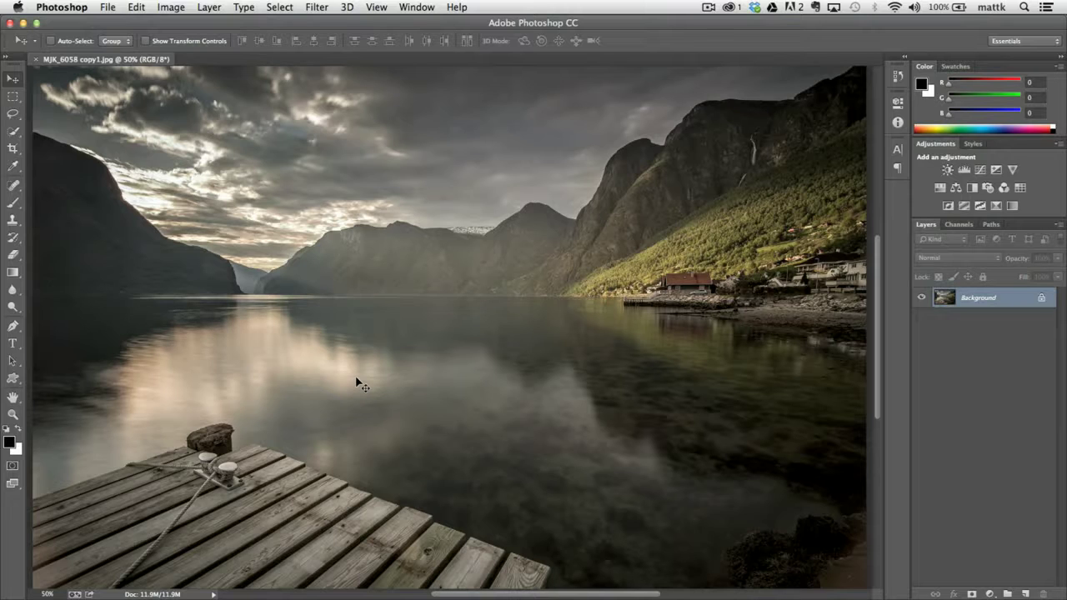
Step: Choose File > Browse in Bridge to view the Desktop image thumbnails in Adobe Bridge
left_click(109, 8)
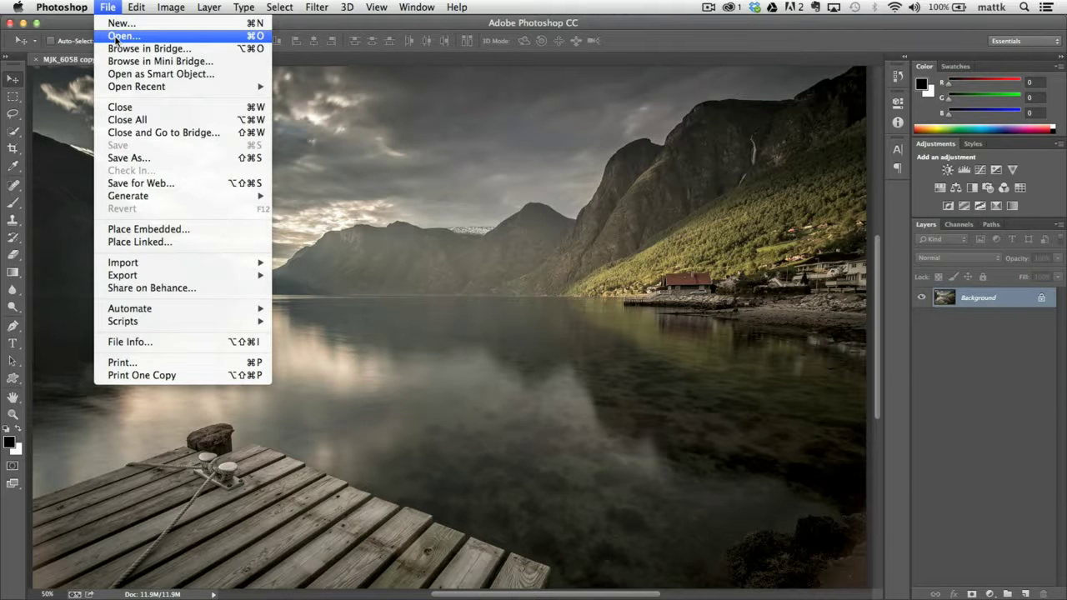
left_click(108, 10)
left_click(109, 10)
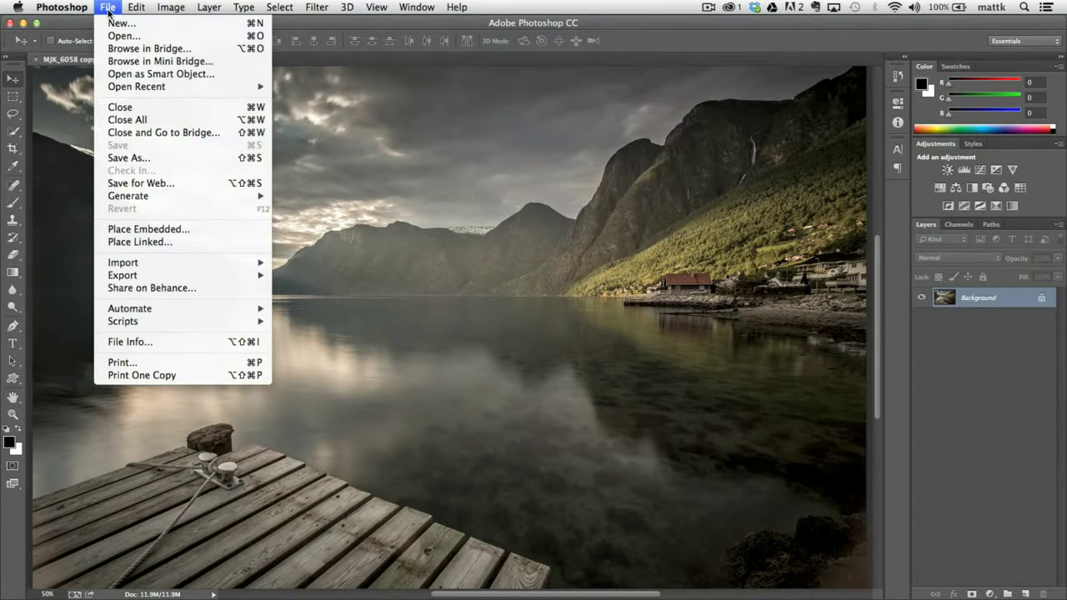
left_click(162, 51)
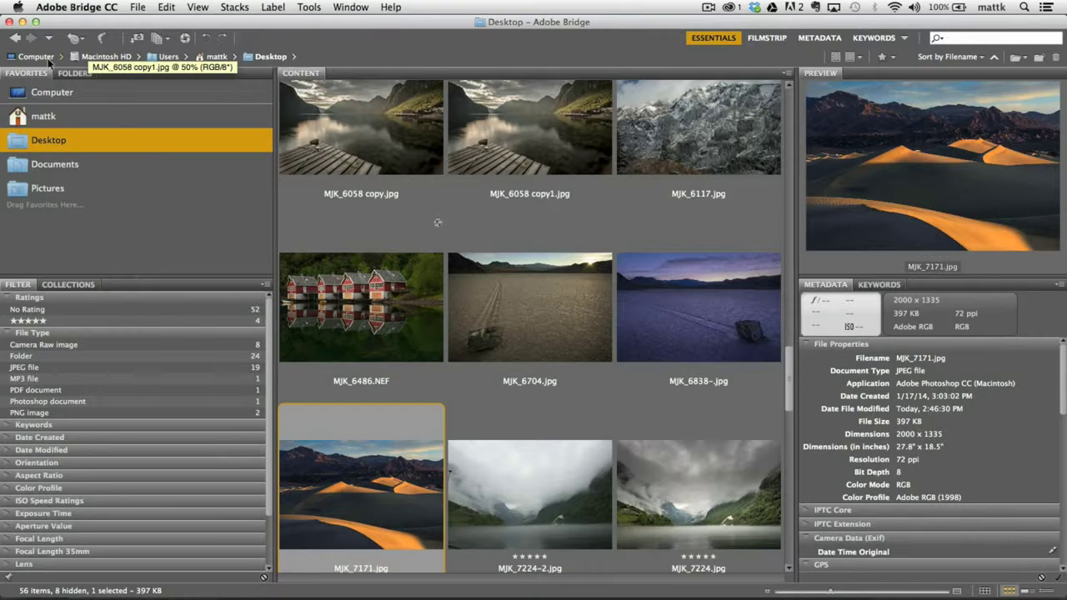
Step: Show the Folders tree (Desktop, Computer, Macintosh HD) in Bridge's left panel
left_click(73, 73)
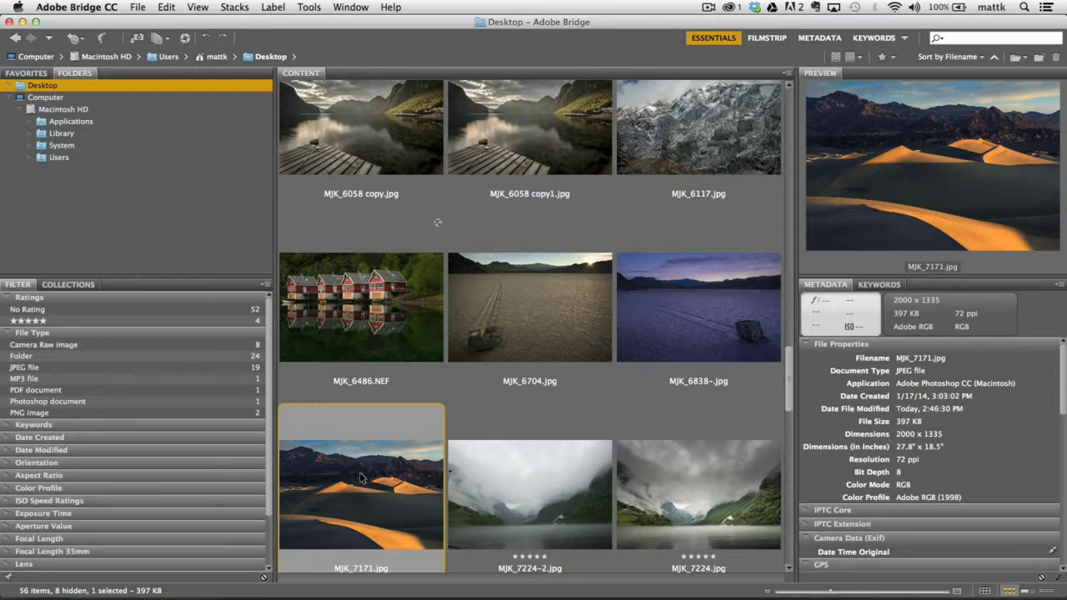
Step: Open the dune photo MJK_7171.jpg from Bridge into Photoshop
double_click(362, 473)
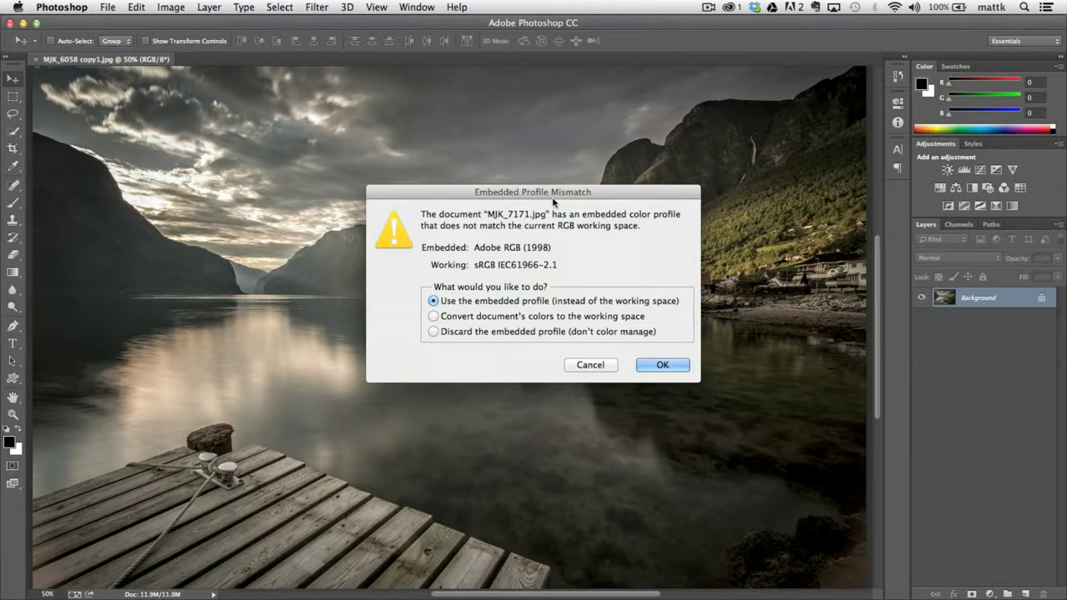
Step: Keep the embedded Adobe RGB (1998) profile in the mismatch dialog to open MJK_7171.jpg
left_click_drag(552, 197, 539, 72)
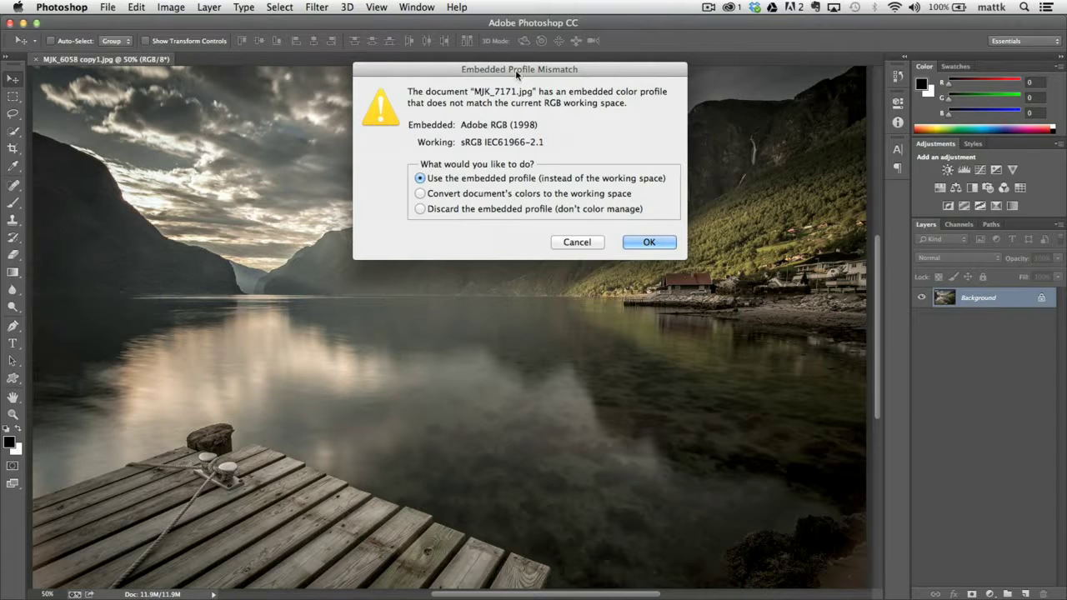
left_click_drag(515, 75, 507, 96)
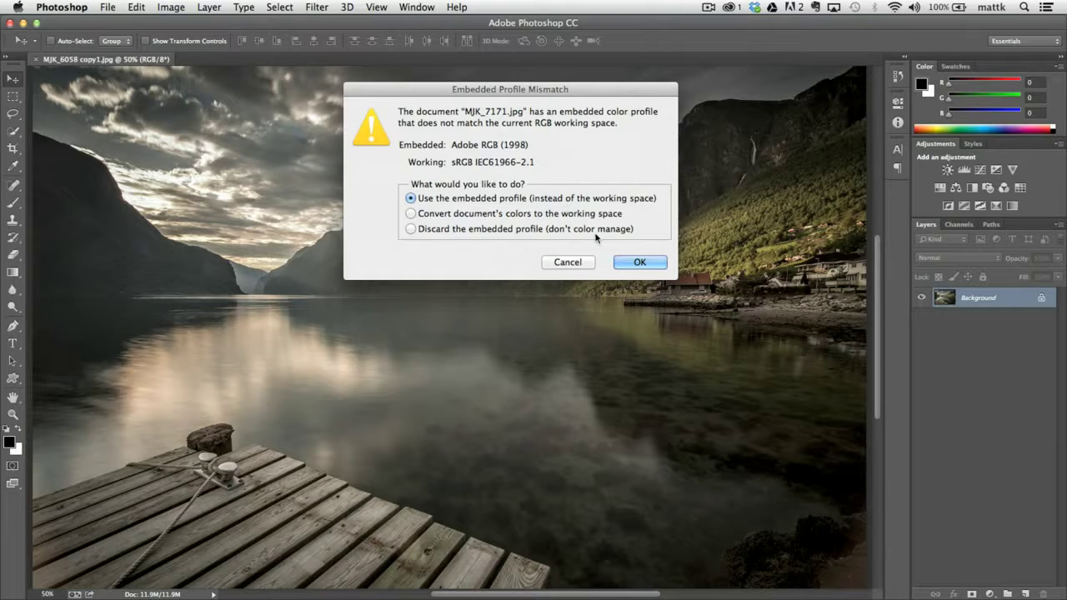
left_click(633, 260)
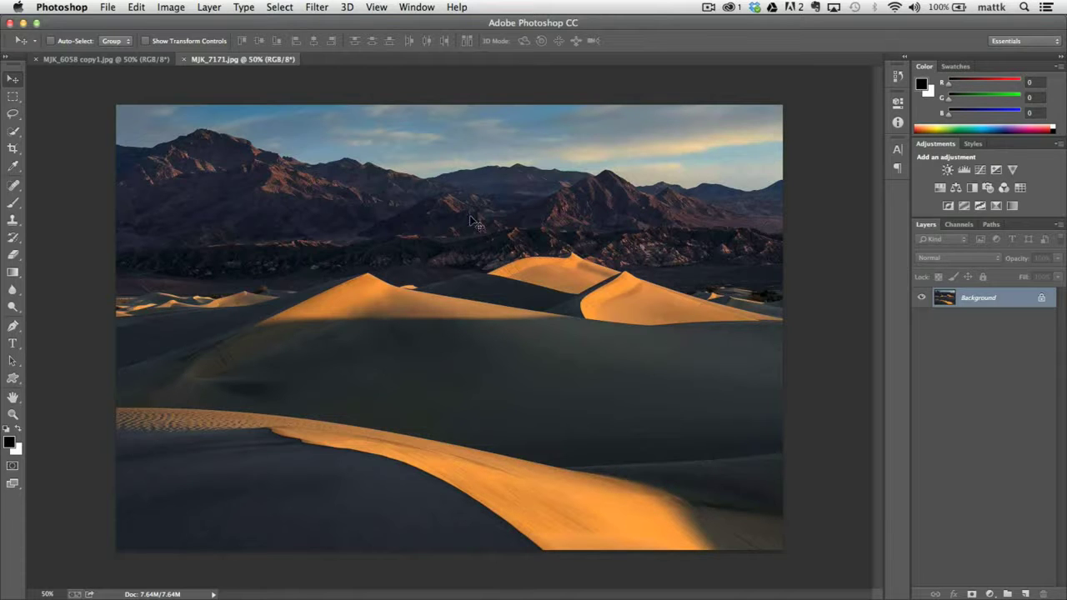
left_click(417, 7)
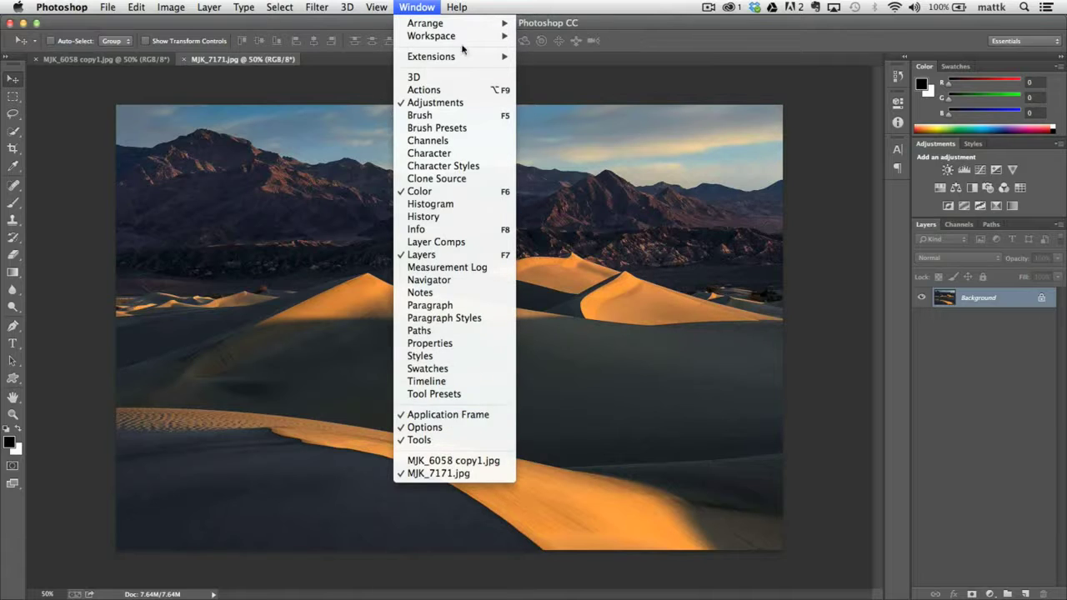
left_click(433, 6)
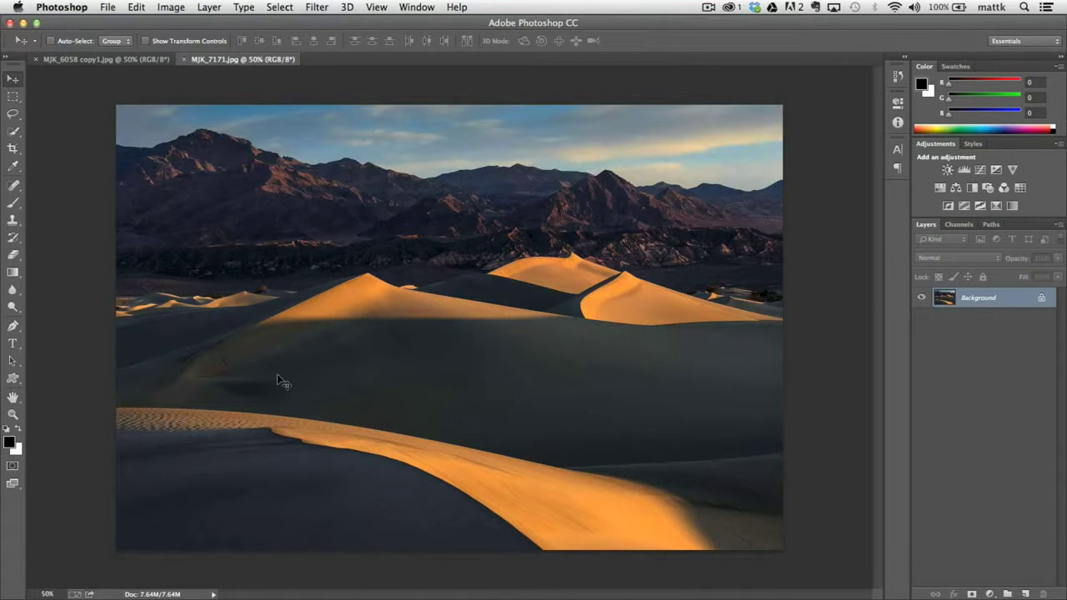
mouse_move(462, 24)
left_mouse_down()
mouse_move(415, 52)
mouse_move(516, 43)
mouse_move(518, 27)
mouse_move(452, 19)
mouse_move(461, 15)
left_mouse_up()
left_click(423, 9)
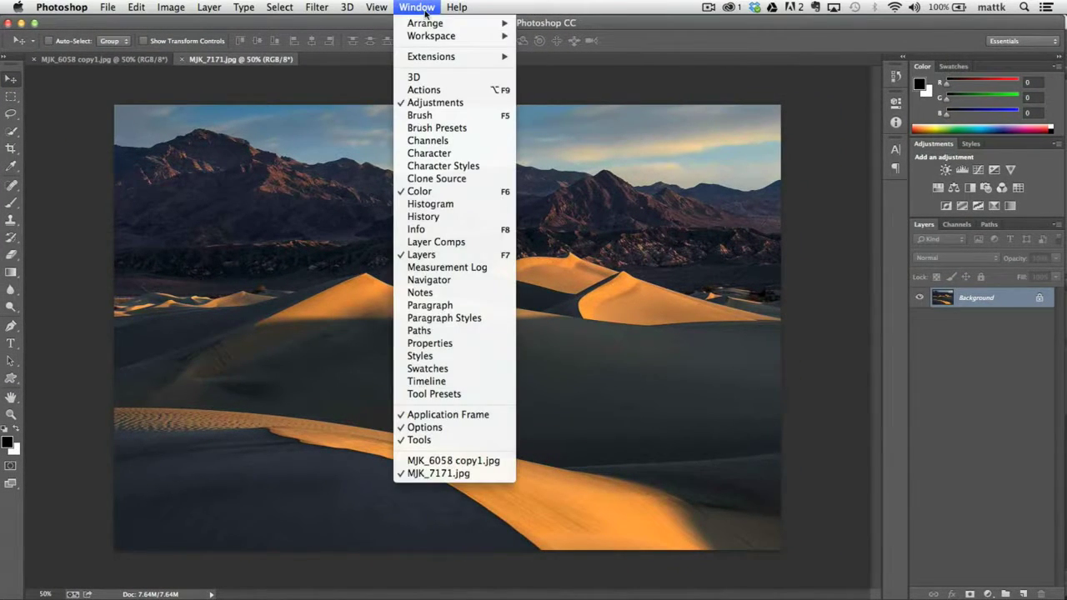
left_click(428, 415)
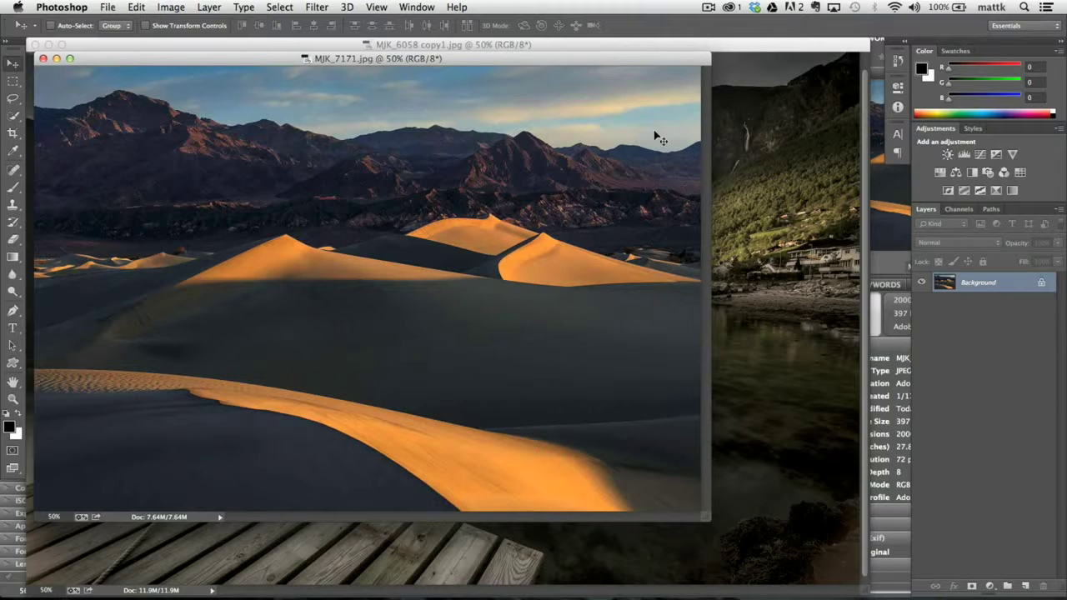
left_click_drag(620, 55, 583, 194)
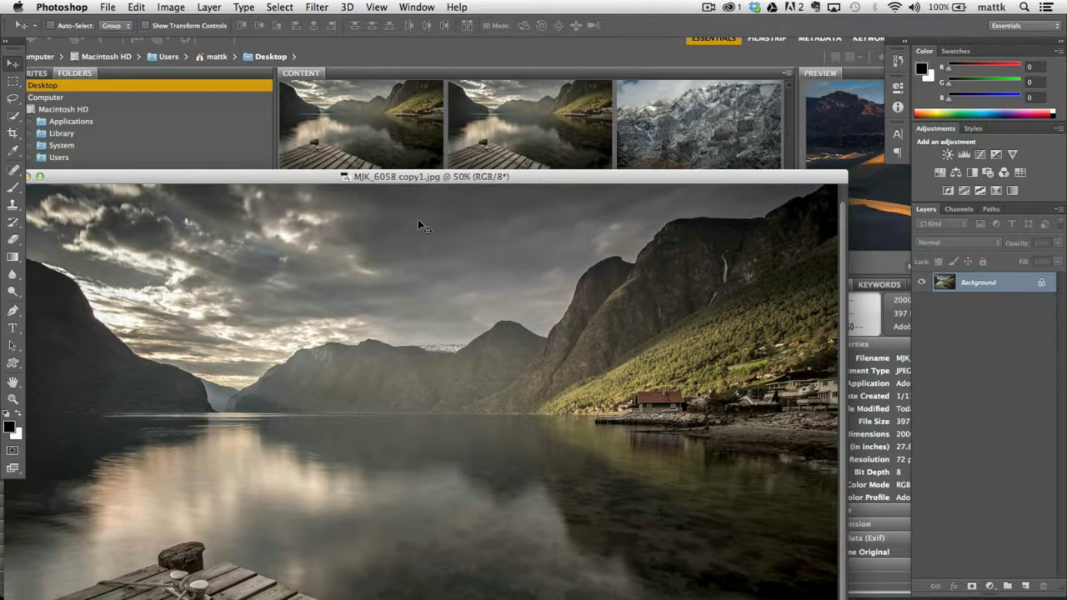
left_click_drag(650, 178, 562, 331)
left_click(479, 194)
left_click_drag(478, 194, 436, 74)
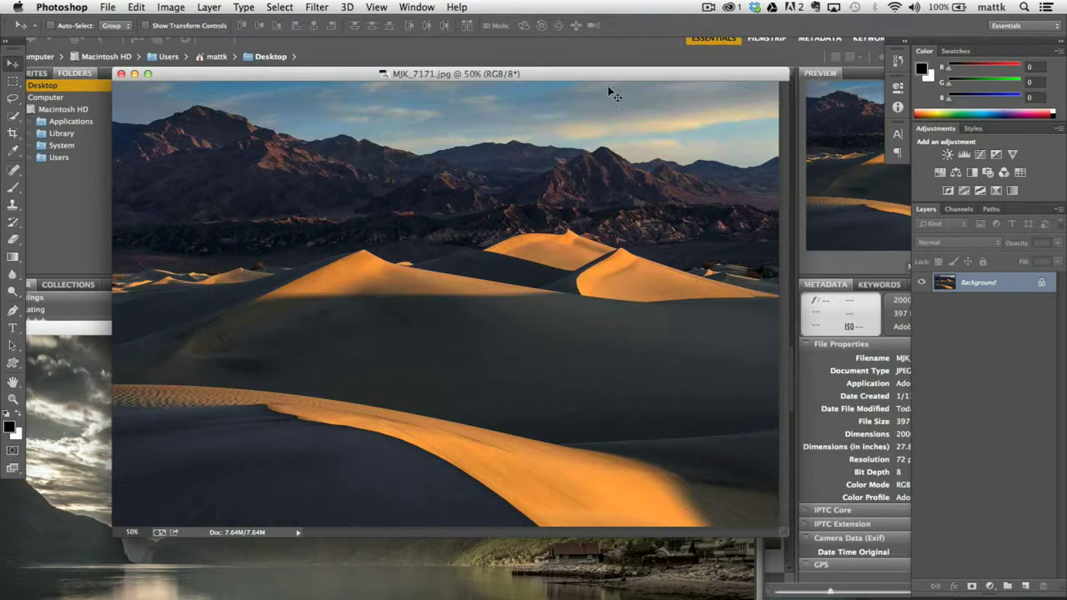
left_click(419, 9)
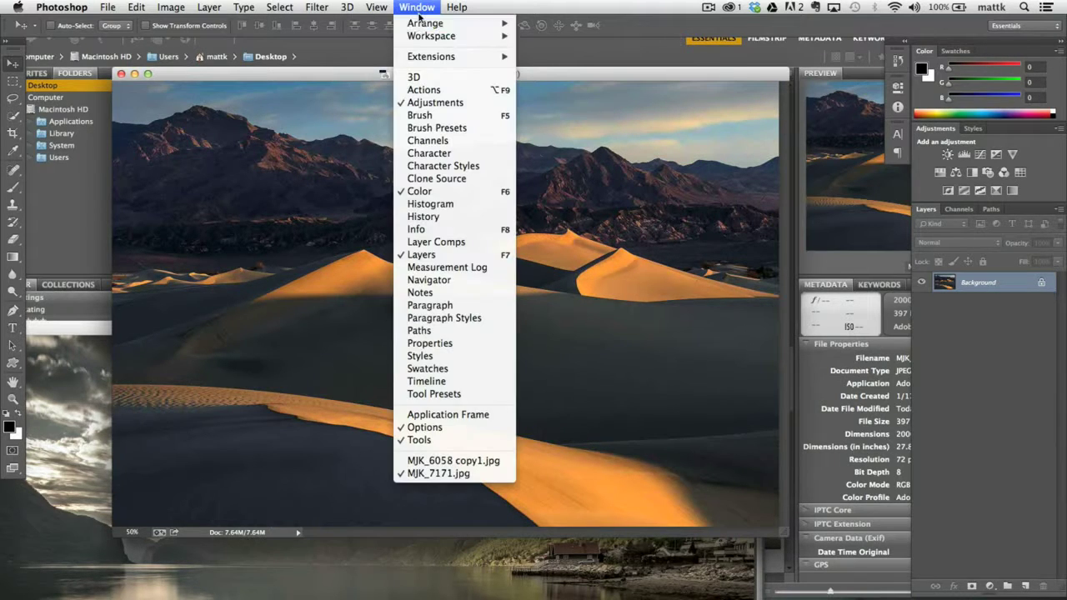
left_click(467, 414)
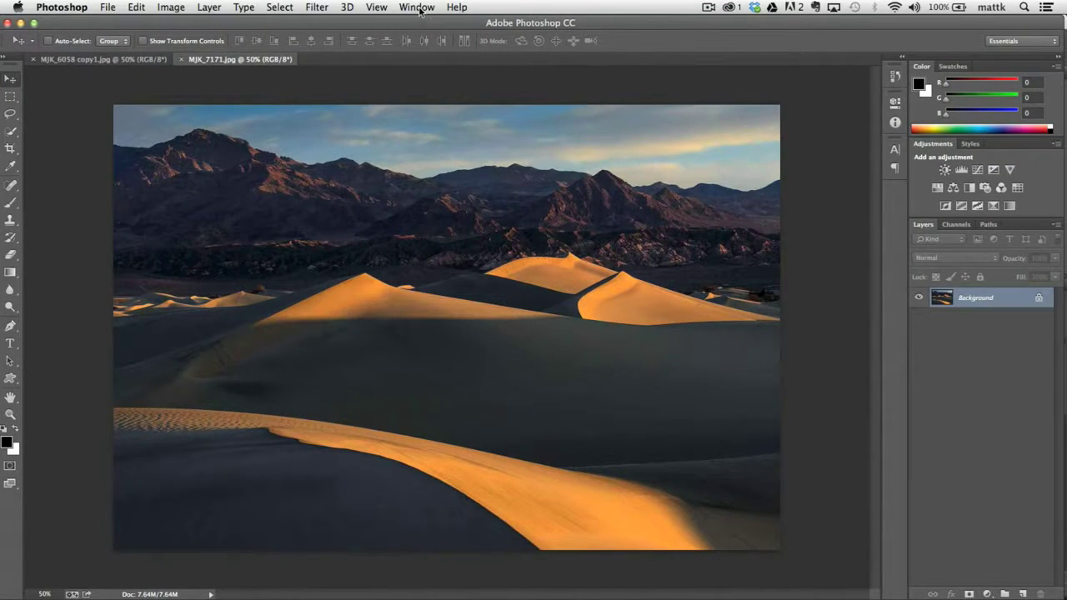
Step: Float the dune photo MJK_7171 out of the tab bar into its own window
left_click(419, 8)
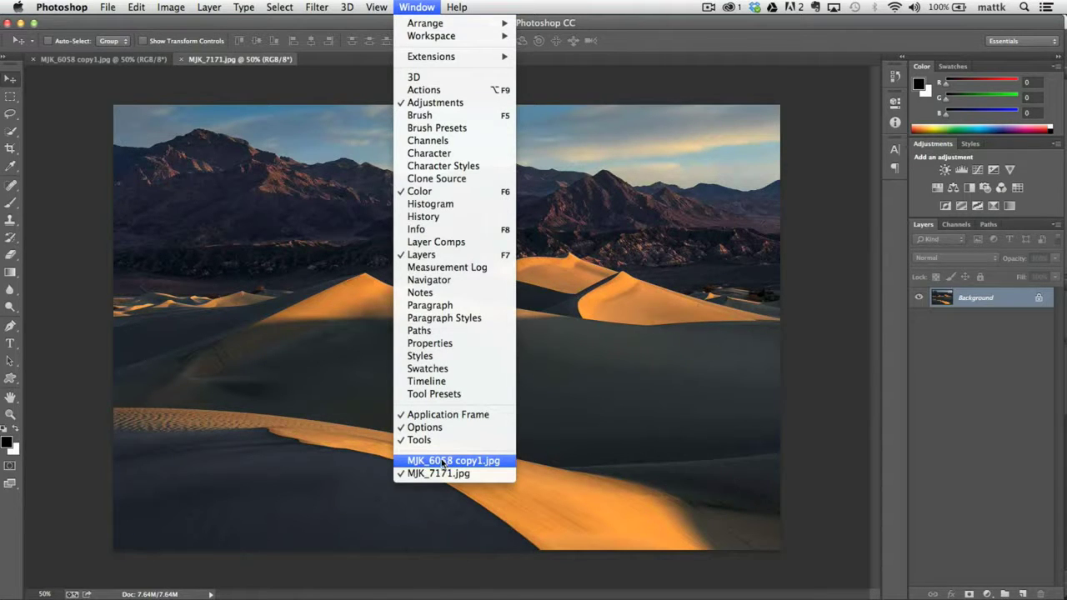
left_click(408, 7)
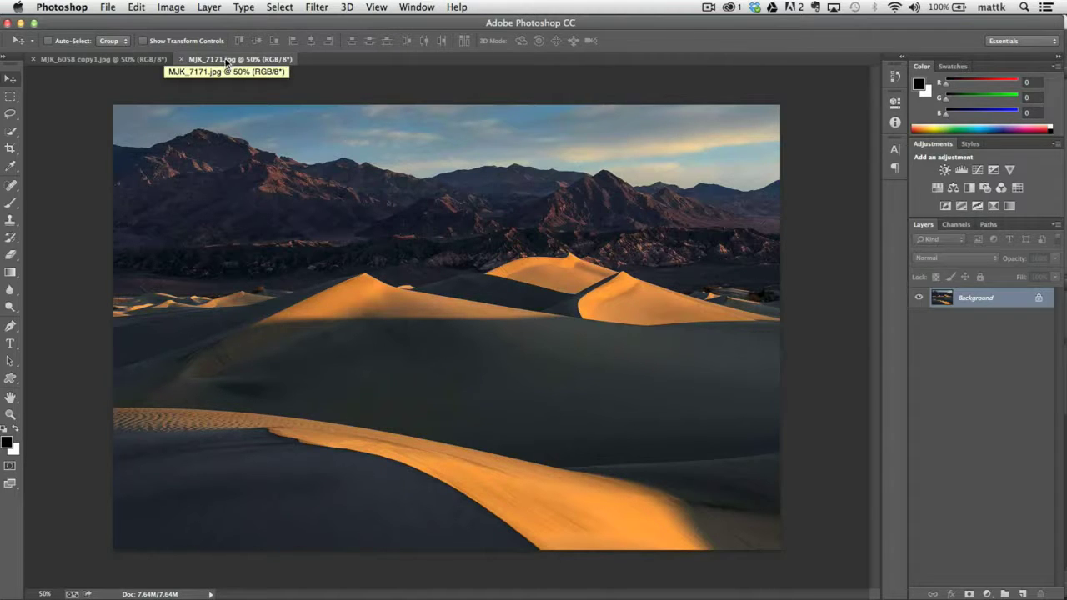
left_click_drag(226, 61, 350, 209)
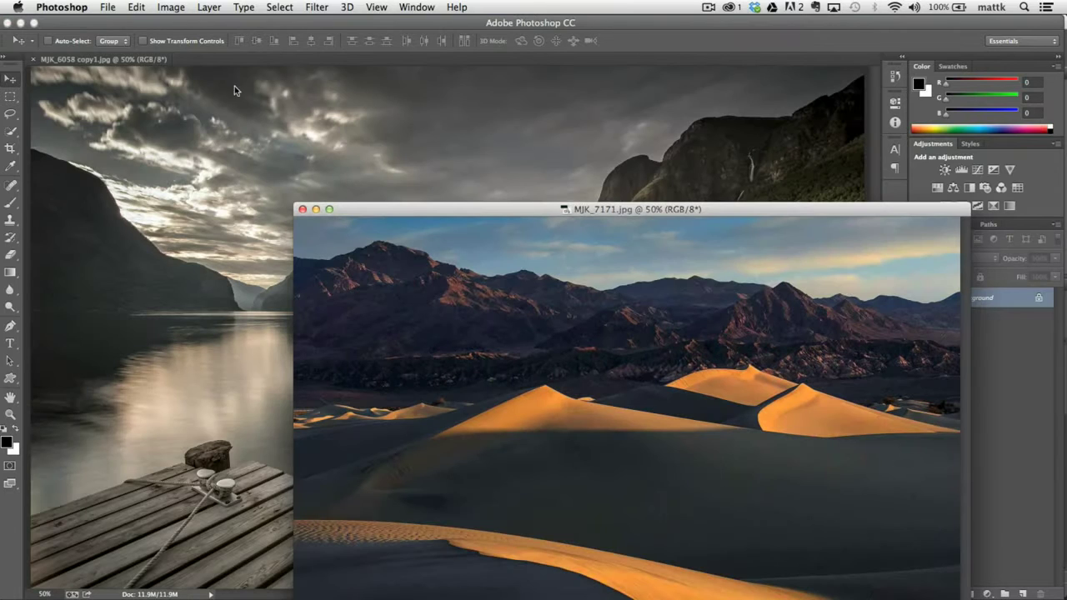
Step: Browse the View and Window menus, then move the floating dune photo up and left
left_click(377, 8)
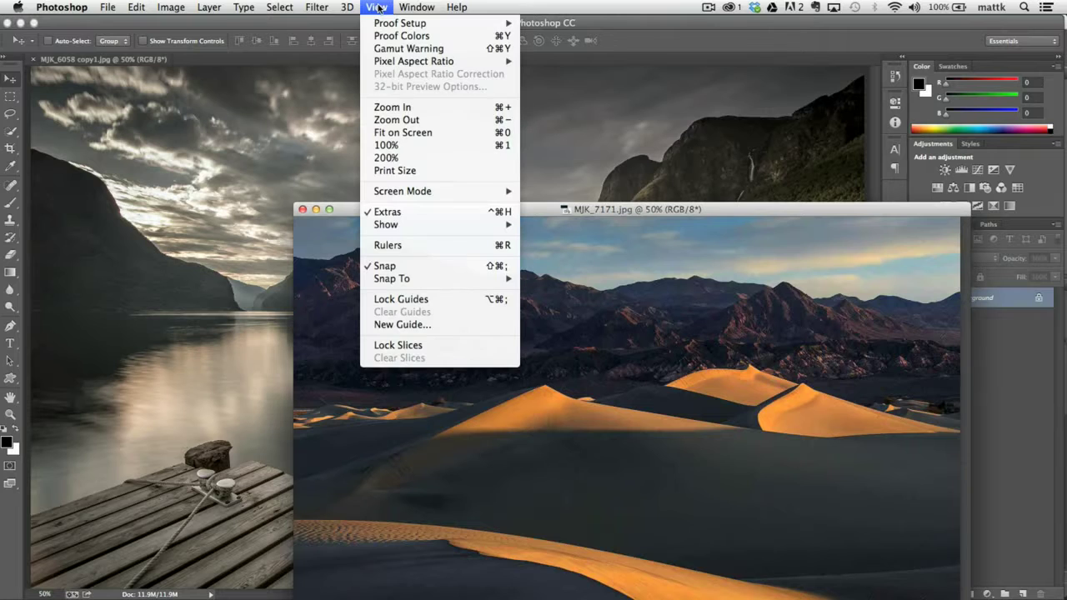
mouse_move(410, 7)
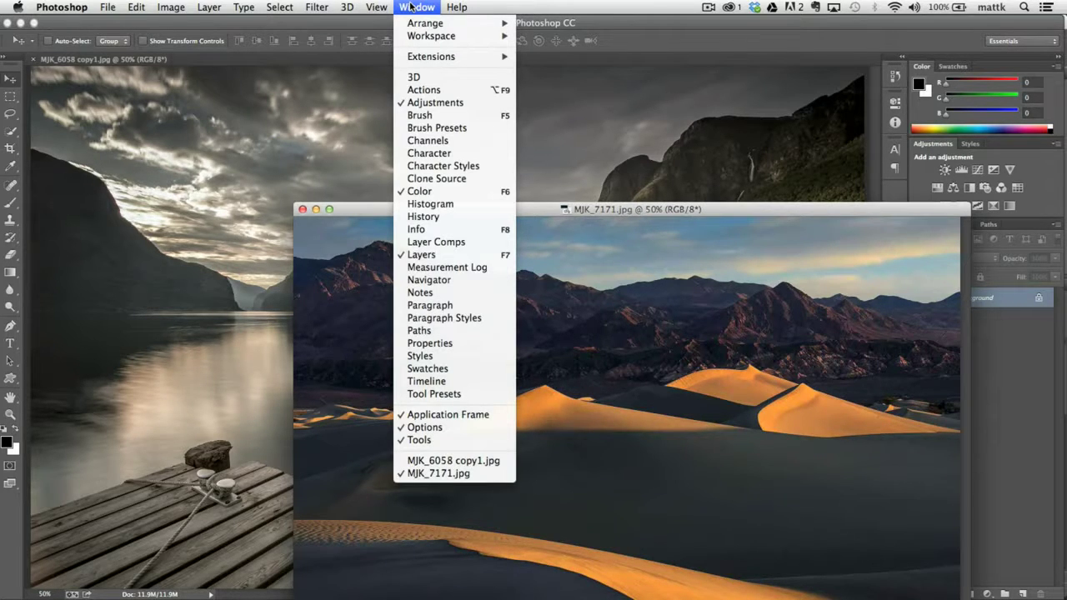
mouse_move(417, 35)
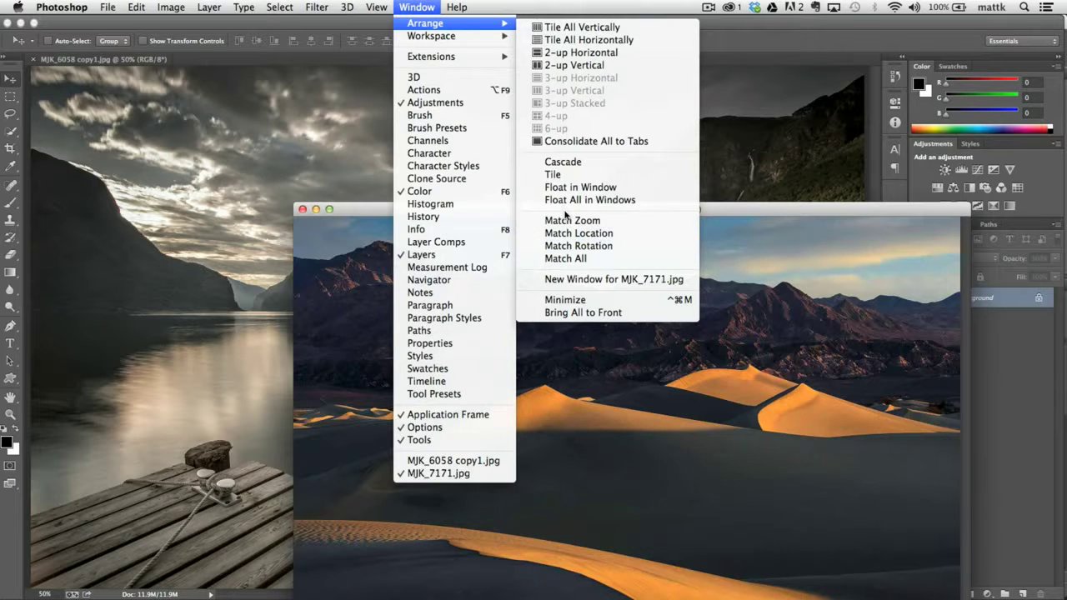
left_click(422, 6)
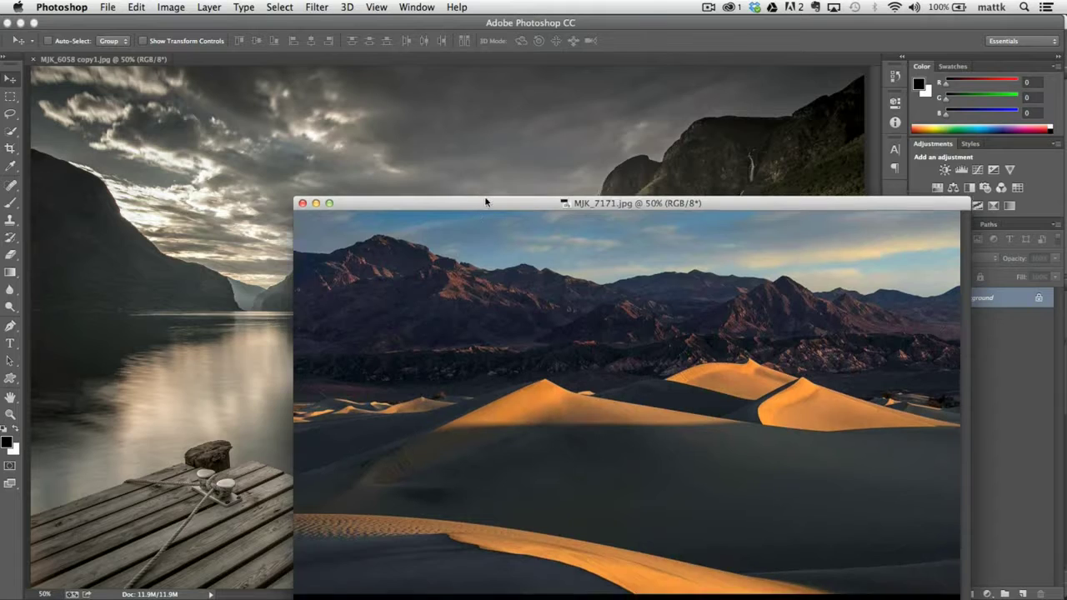
left_click_drag(487, 213, 359, 116)
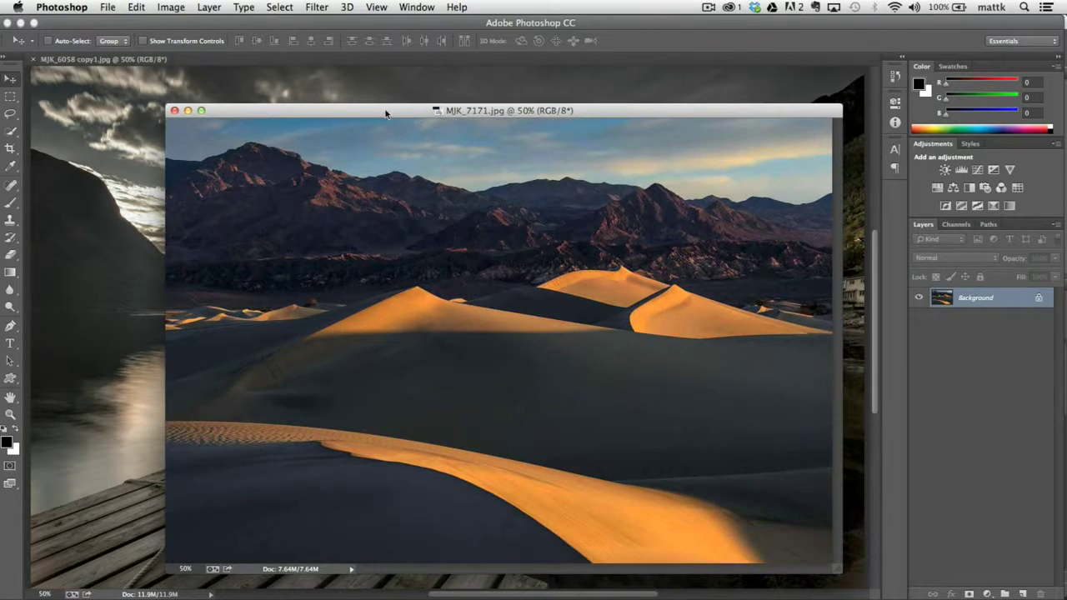
Step: Dock the floating dune photo back among the document tabs and show the fjord image
left_click(417, 7)
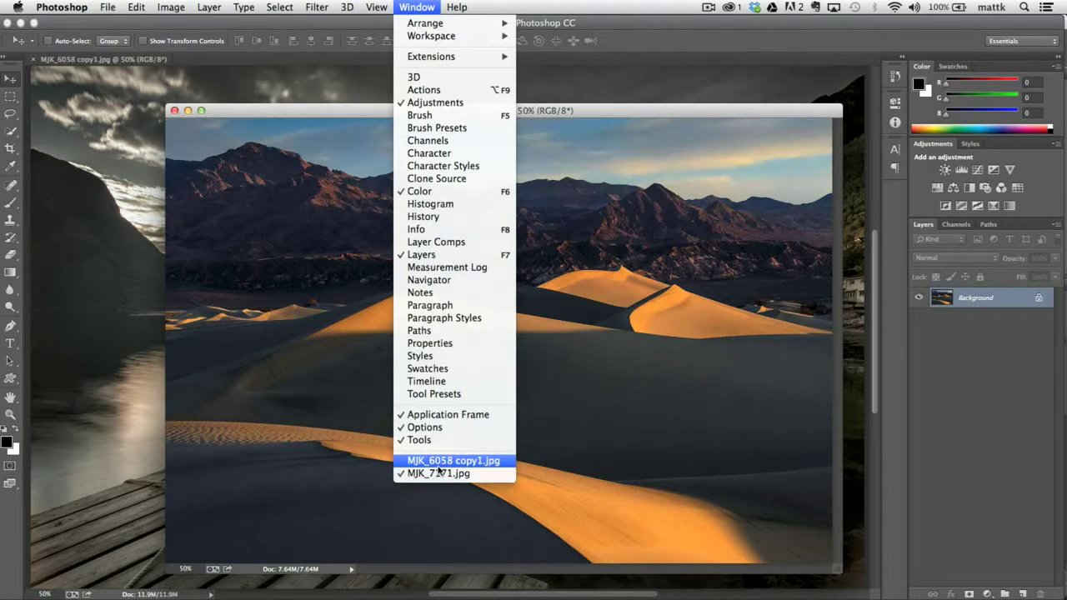
left_click(330, 73)
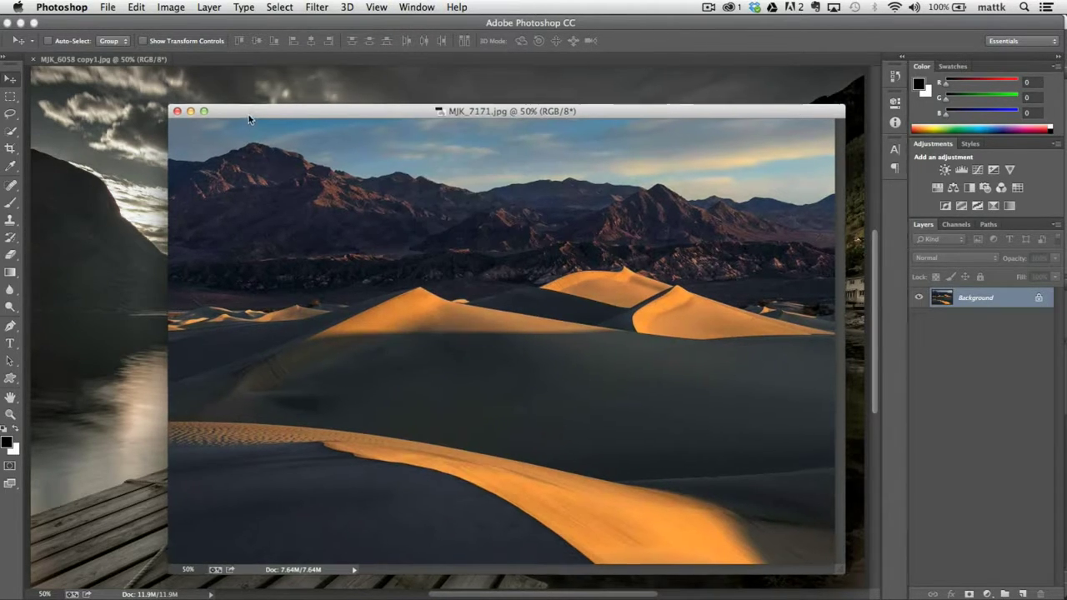
left_click_drag(250, 111, 228, 64)
left_click(129, 61)
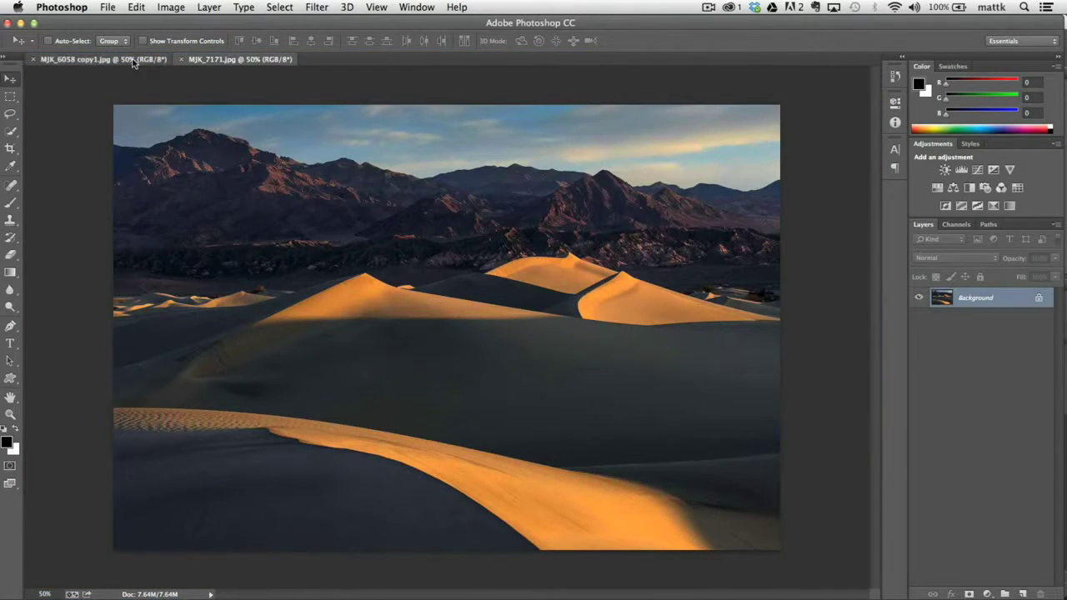
left_click(200, 60)
left_click(146, 61)
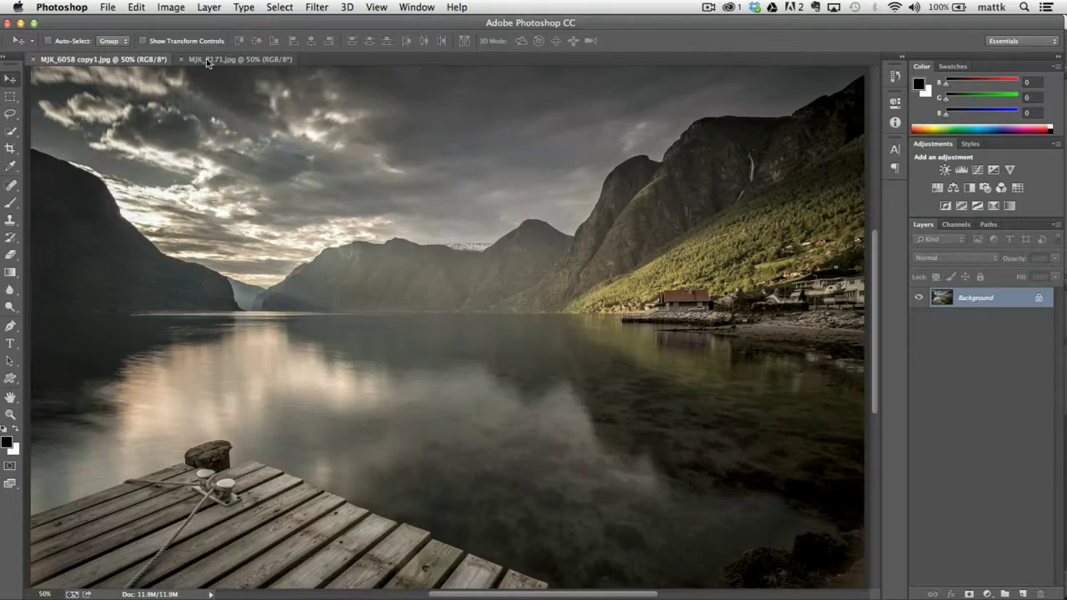
left_click(205, 61)
left_click(146, 61)
left_click(206, 63)
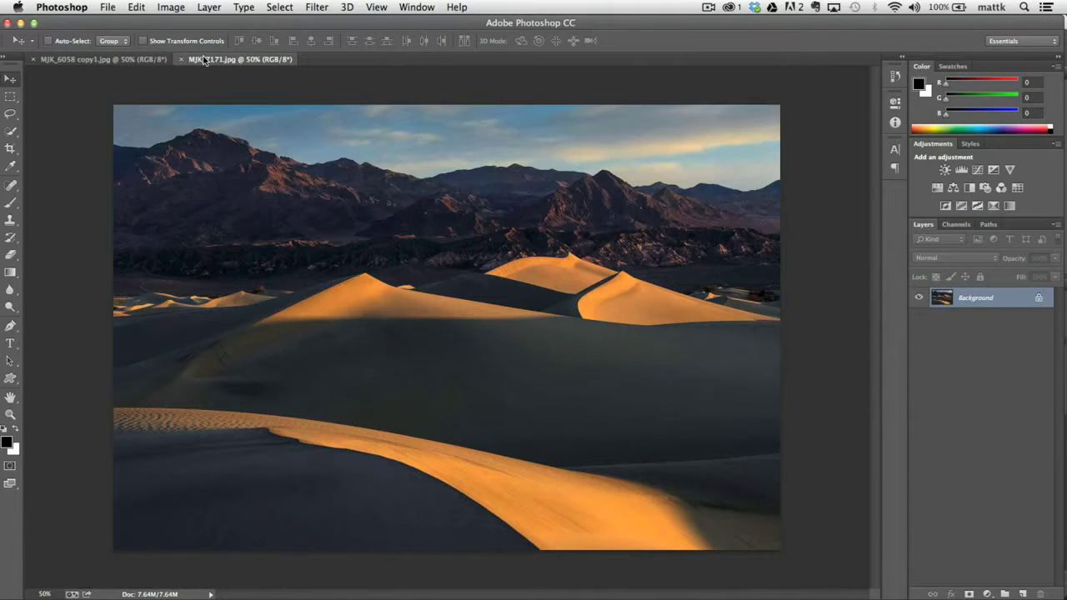
Step: Reveal the Marquee tool flyout, then pick the Move tool
left_click(12, 99)
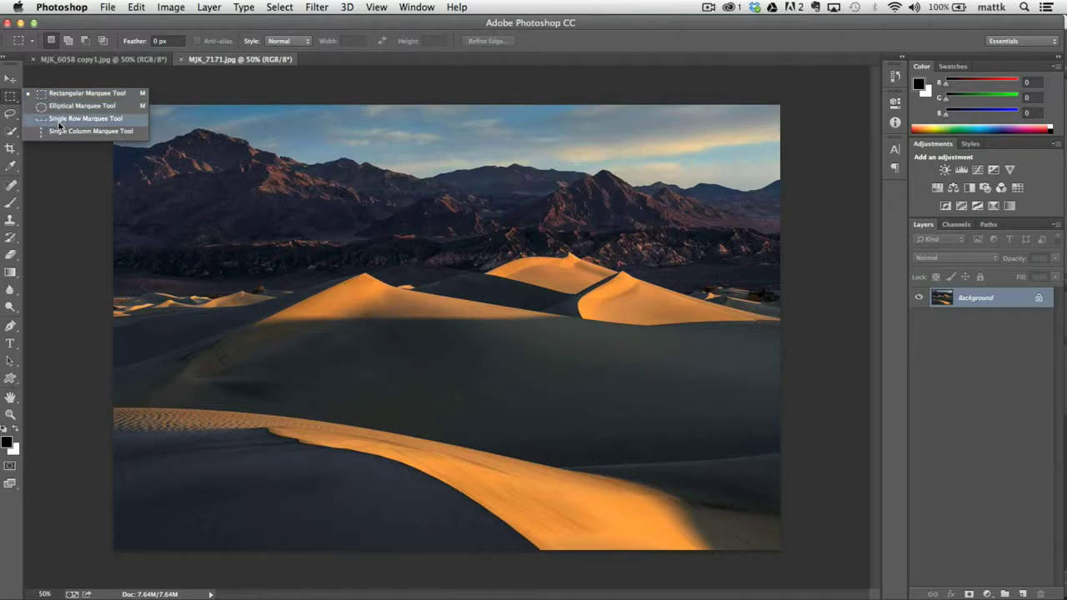
key("Escape")
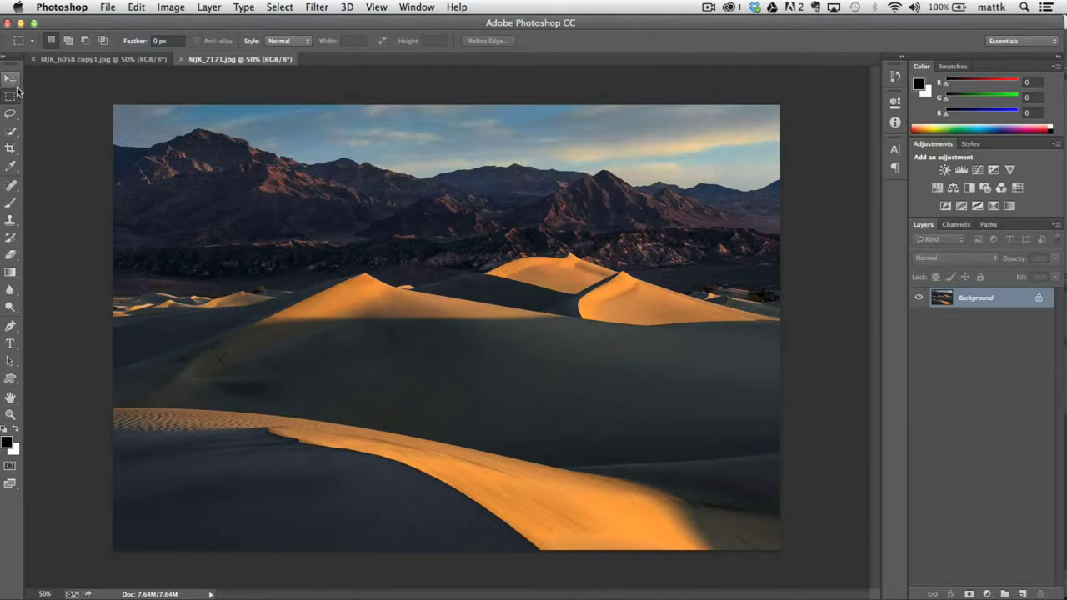
left_click(12, 80)
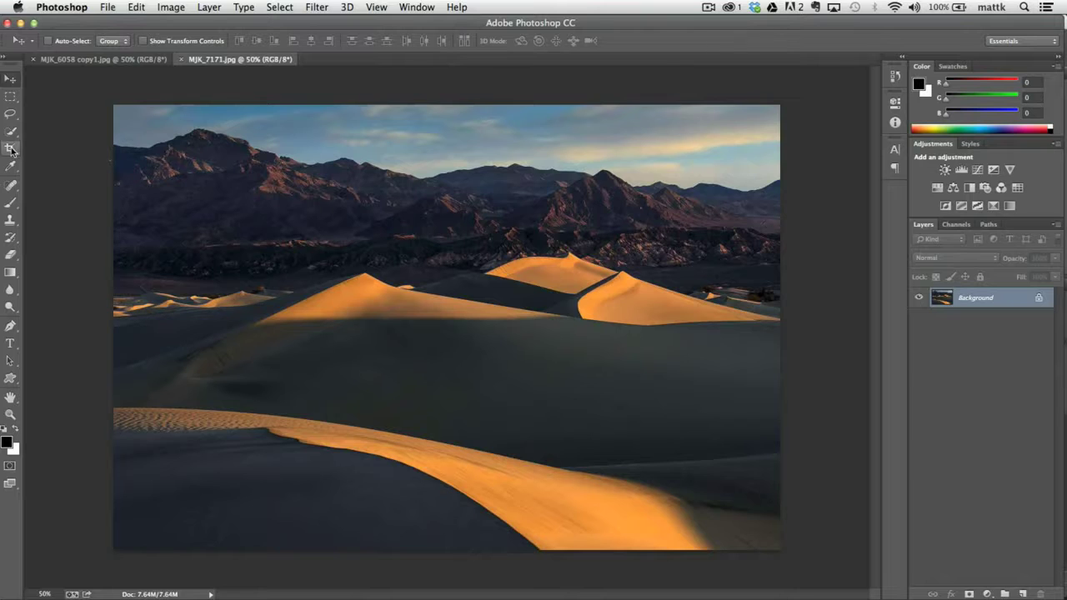
Step: Reveal the Crop and Blur tool flyouts, then switch to the Brush tool with B
left_click_drag(10, 148, 67, 149)
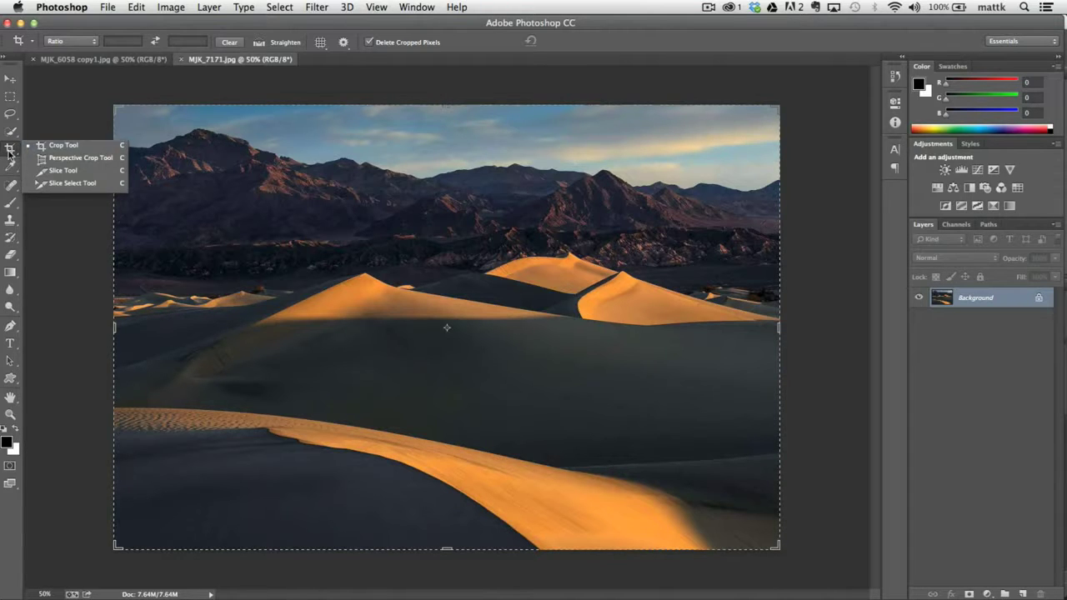
left_click_drag(16, 296, 13, 293)
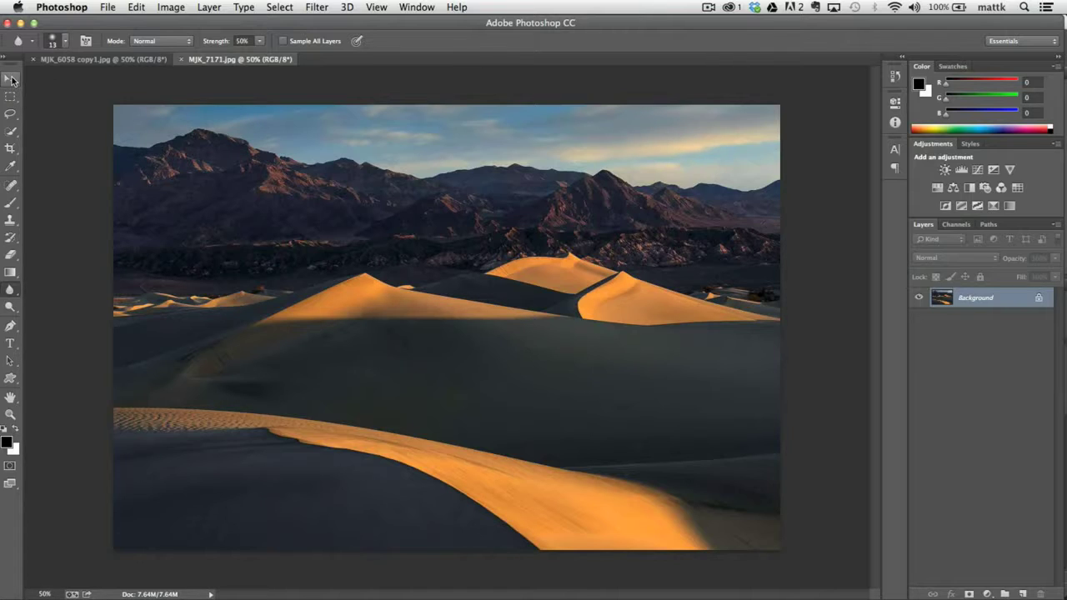
left_click(12, 80)
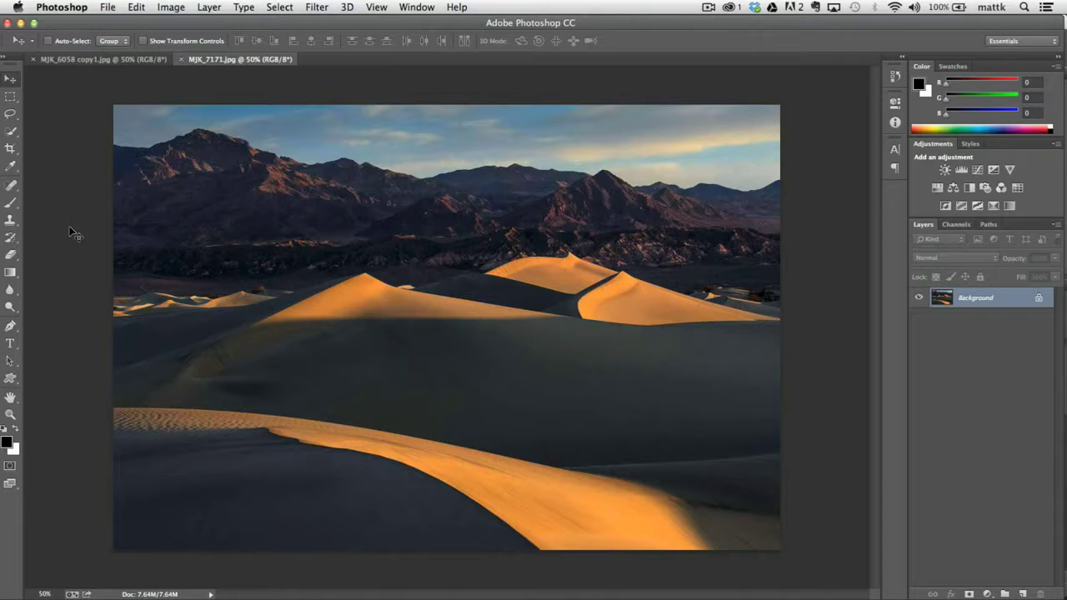
key("b")
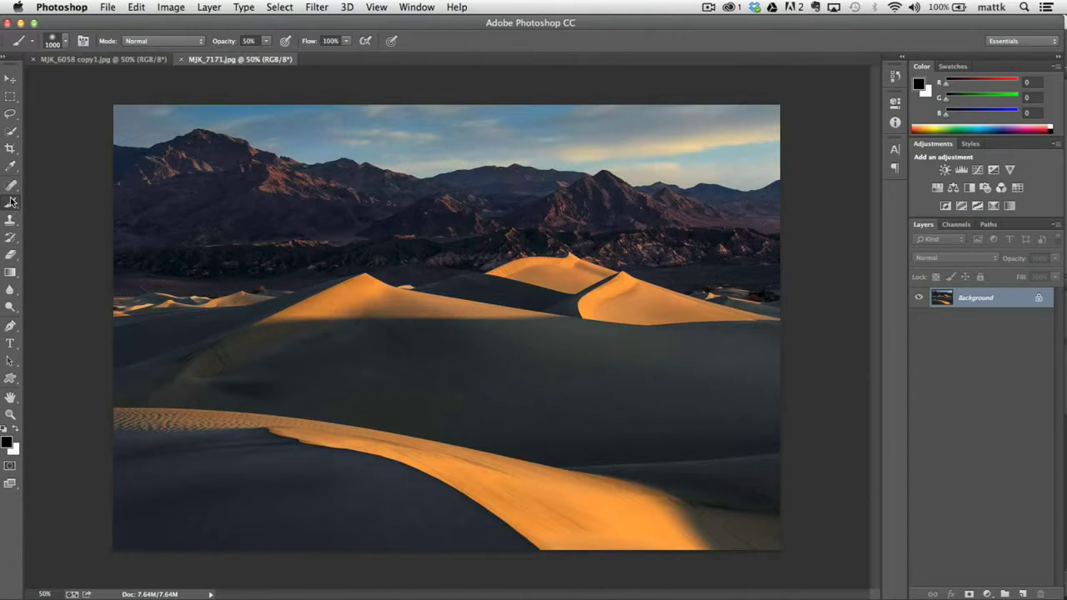
Step: Cycle through Gradient, Brush and Move, then check Rectangular Marquee's empty Tool Preset picker
left_click(10, 273)
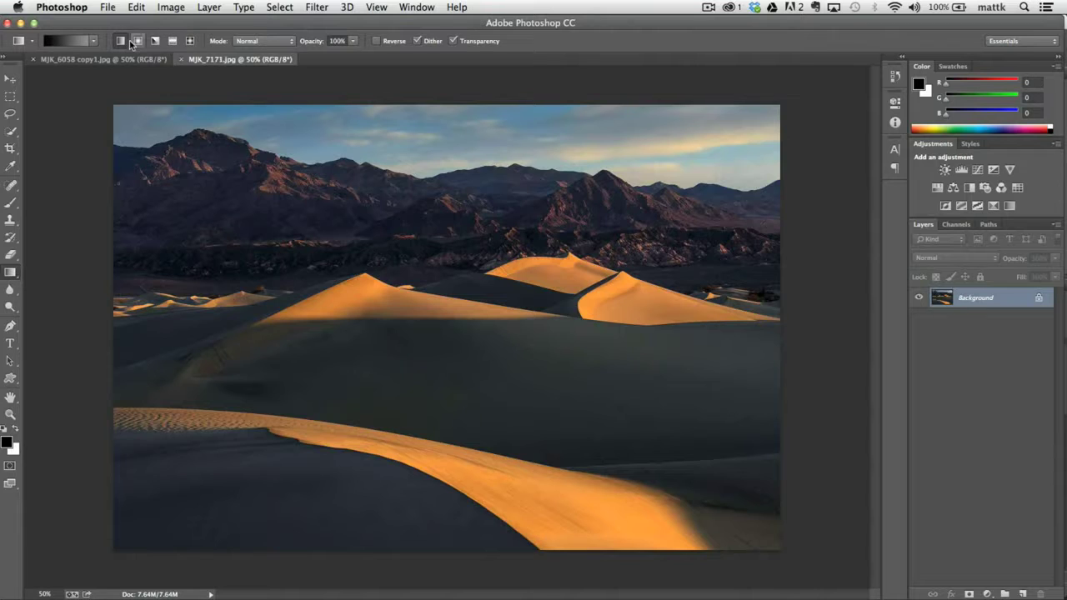
left_click(10, 203)
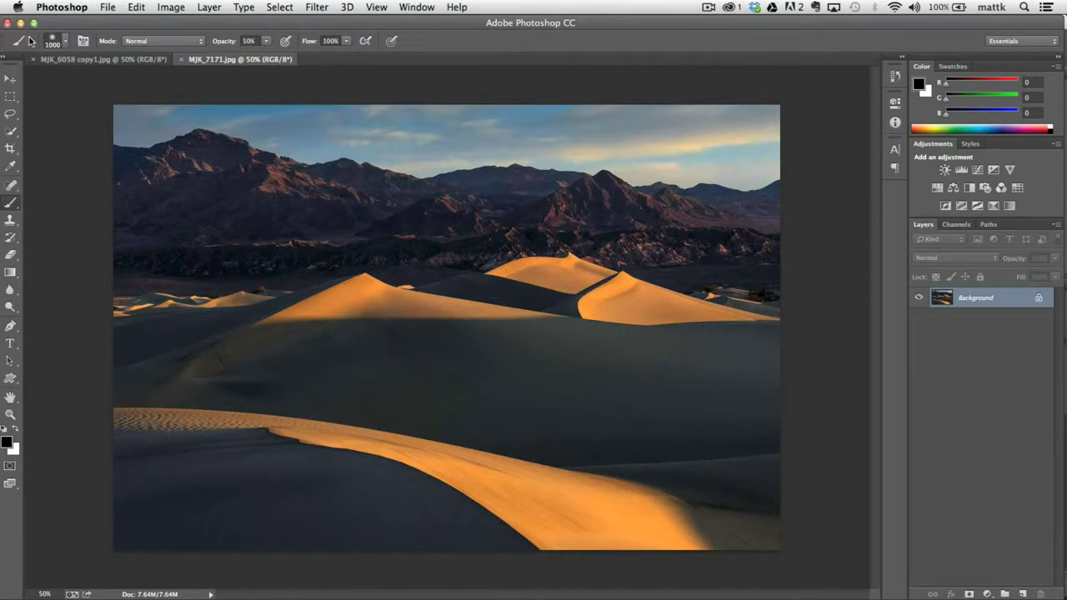
left_click(10, 80)
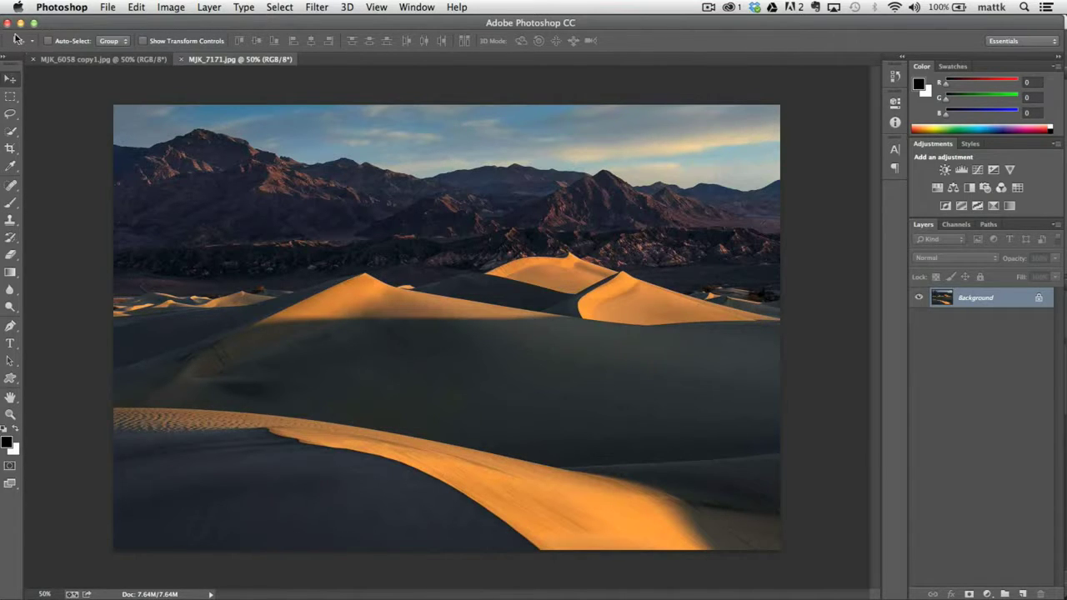
left_click(10, 97)
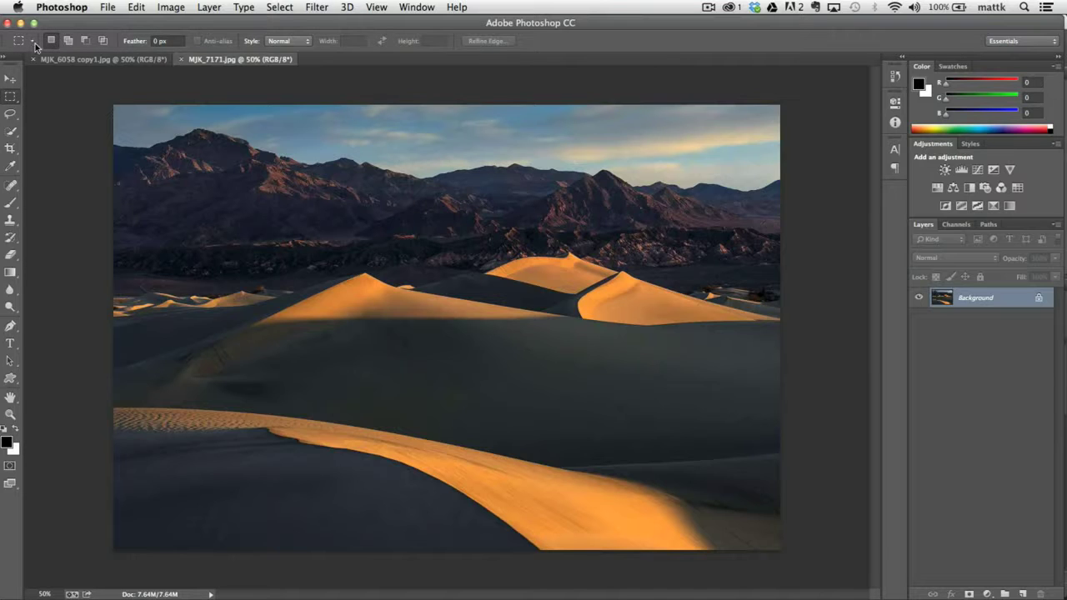
left_click(34, 44)
left_click(34, 45)
left_click(21, 45)
left_click(22, 46)
Step: Select the Move tool and inspect its Tool Preset picker and preset options menu
key("v")
left_click(20, 47)
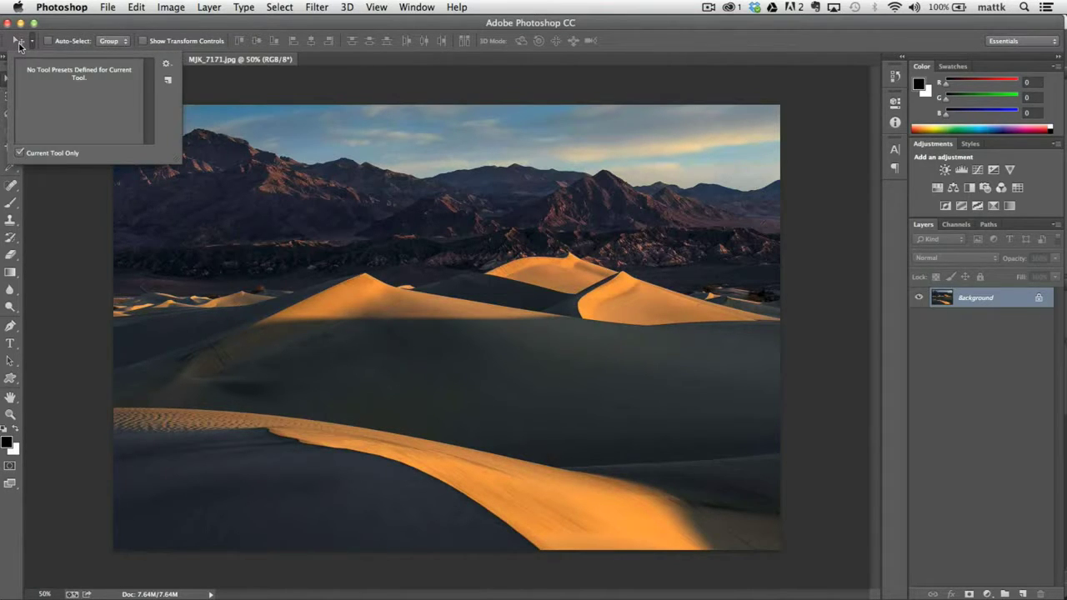
left_click(20, 46)
left_click(33, 44)
left_click(166, 64)
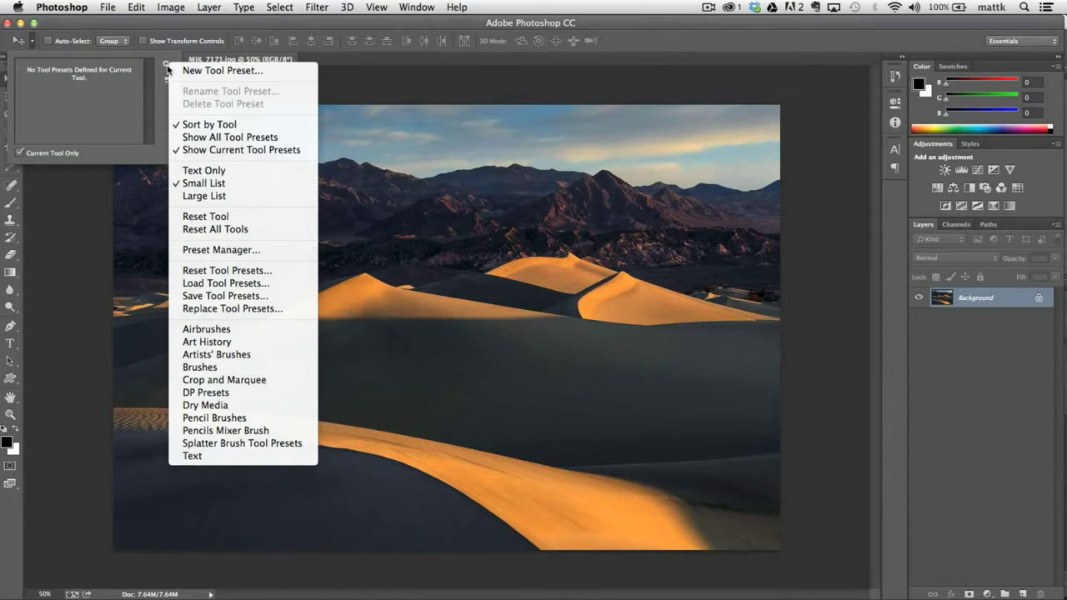
left_click(46, 74)
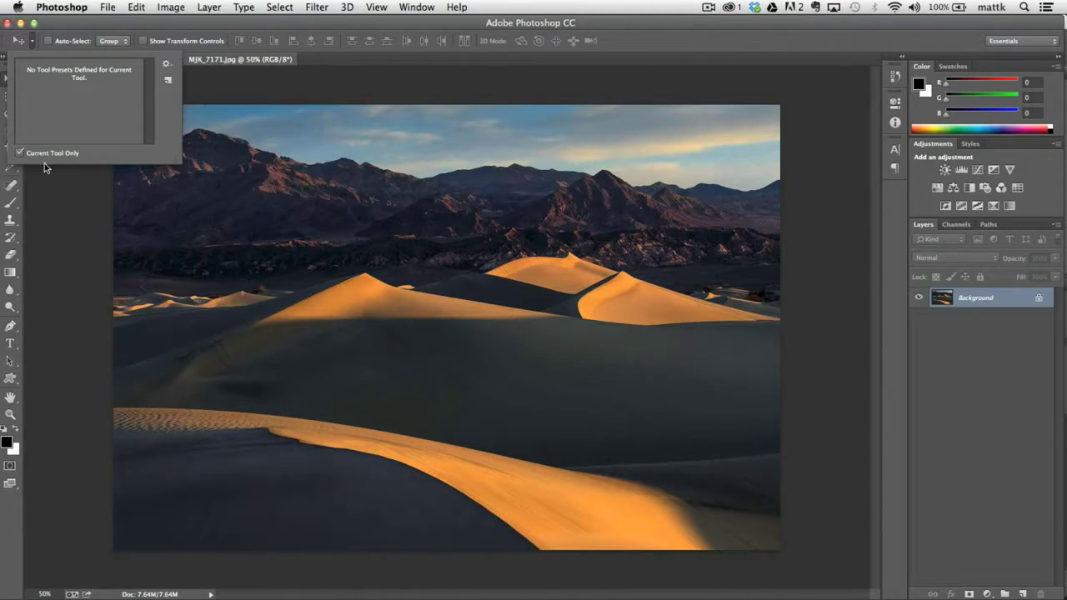
left_click(75, 35)
Step: With the Brush tool, choose Reset All Tools from the preset gear menu and confirm
key("b")
left_click(33, 44)
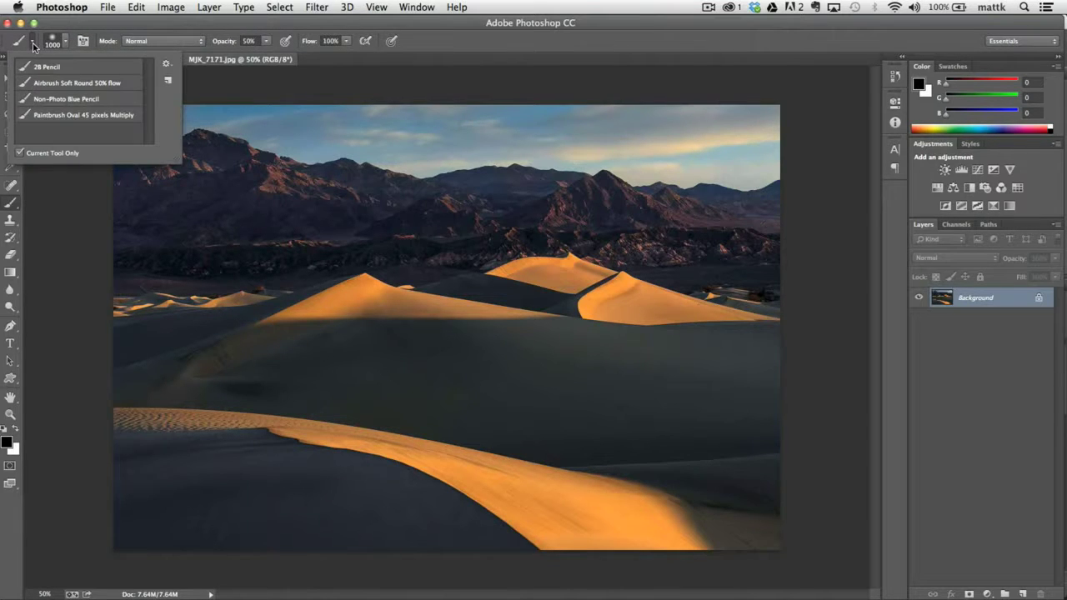
left_click(167, 64)
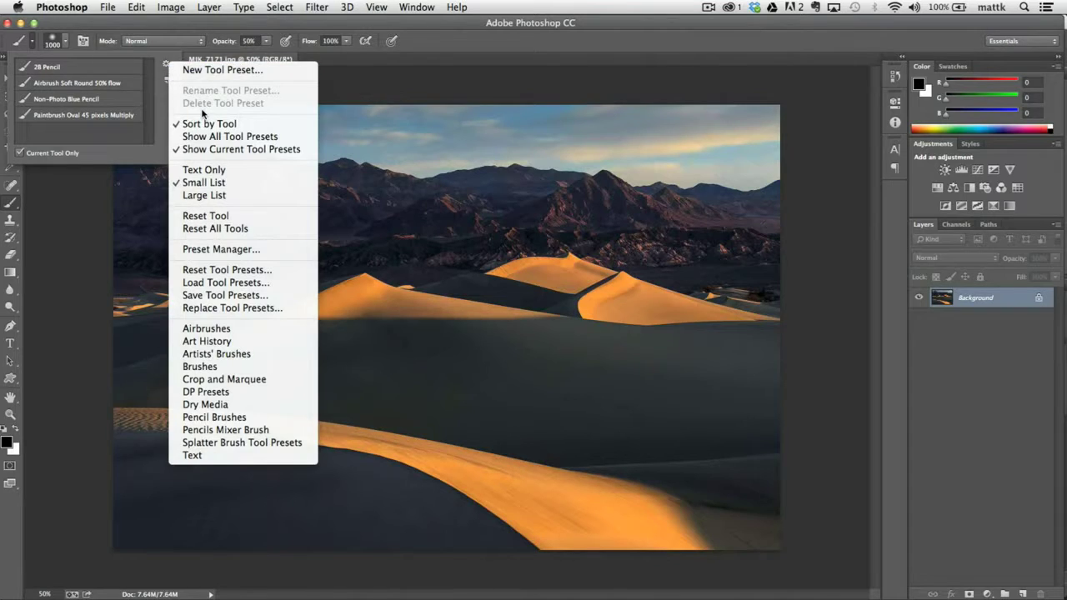
left_click(215, 228)
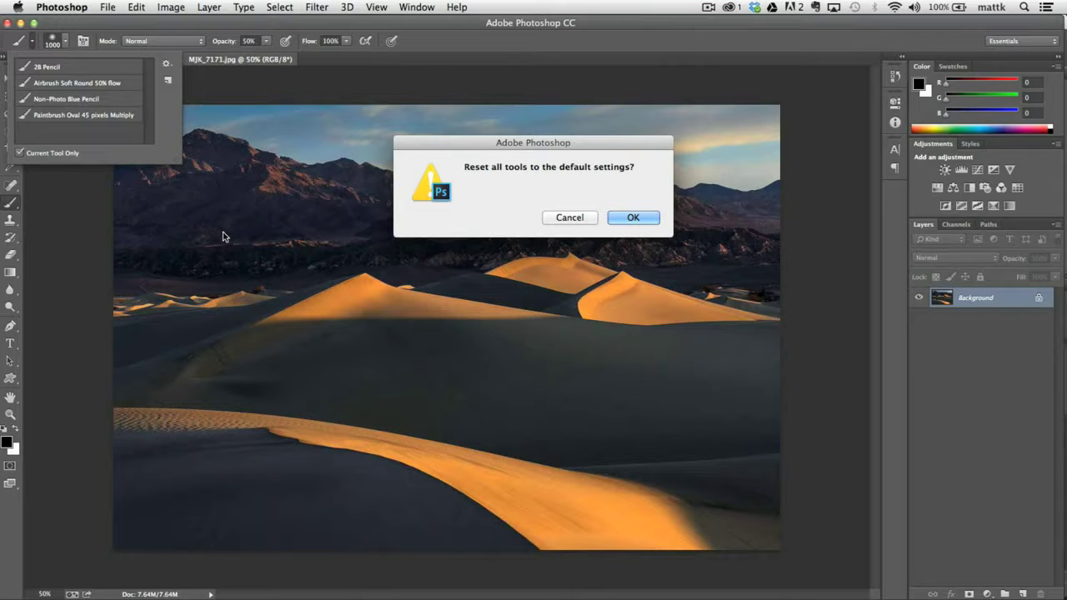
left_click(625, 219)
left_click(101, 29)
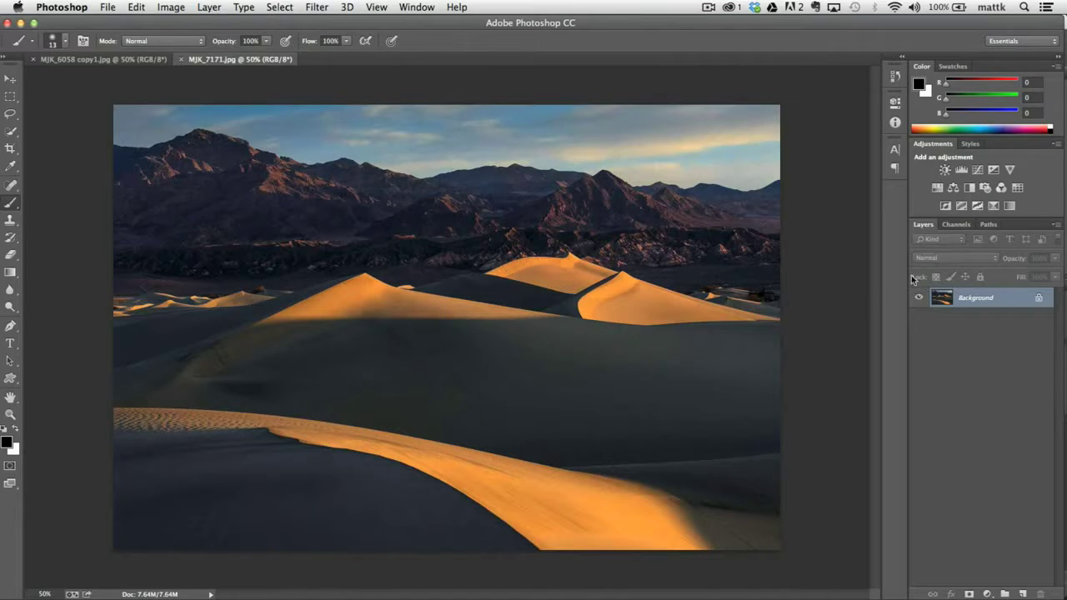
Step: Open and collapse the Brush panel, then float the Layers panel over the image
left_click(418, 8)
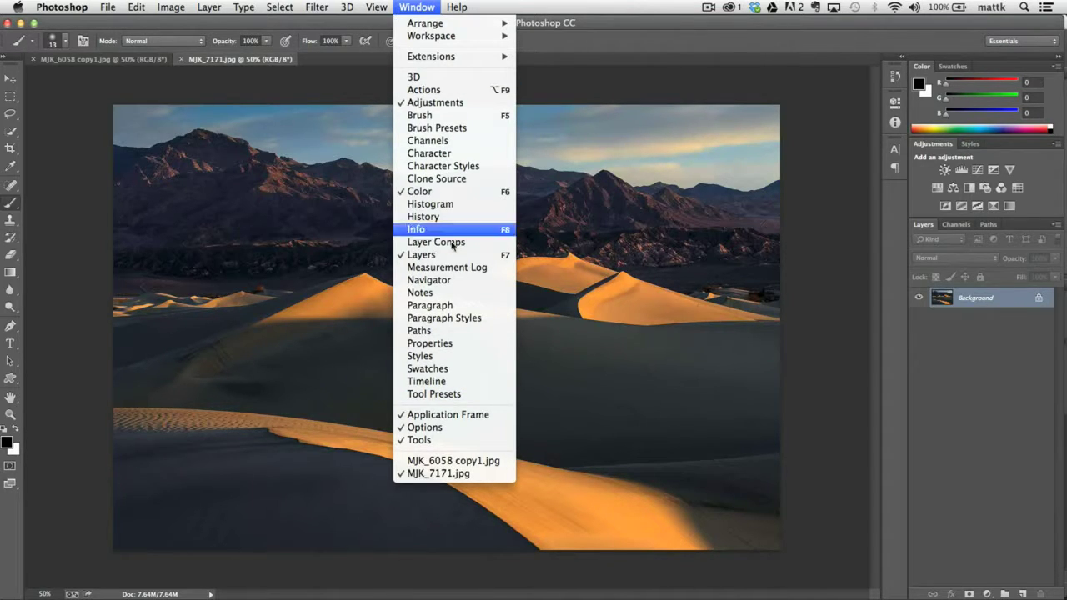
left_click(458, 116)
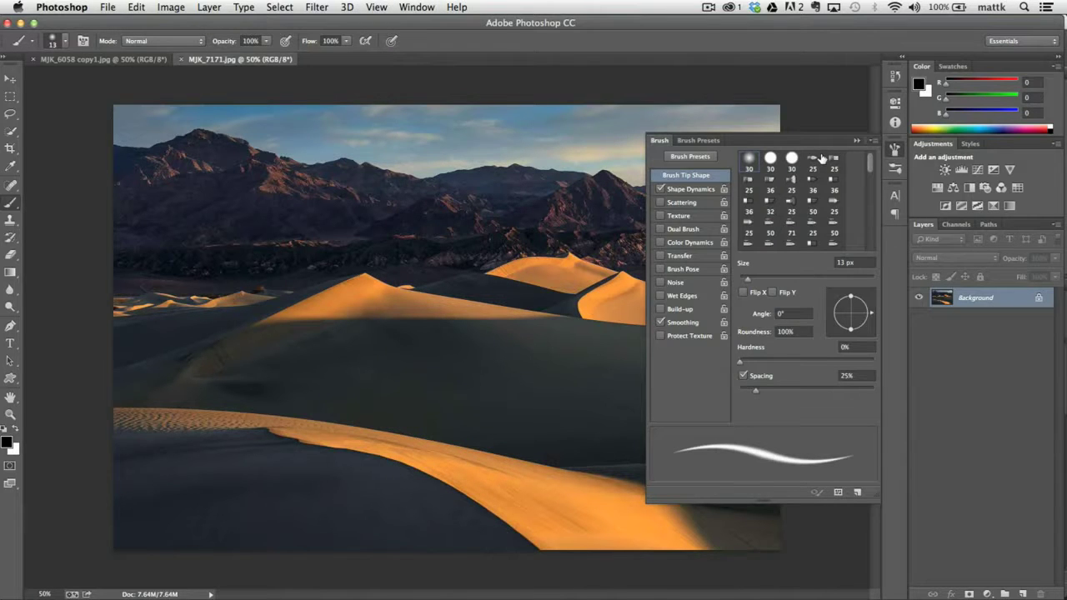
left_click(857, 140)
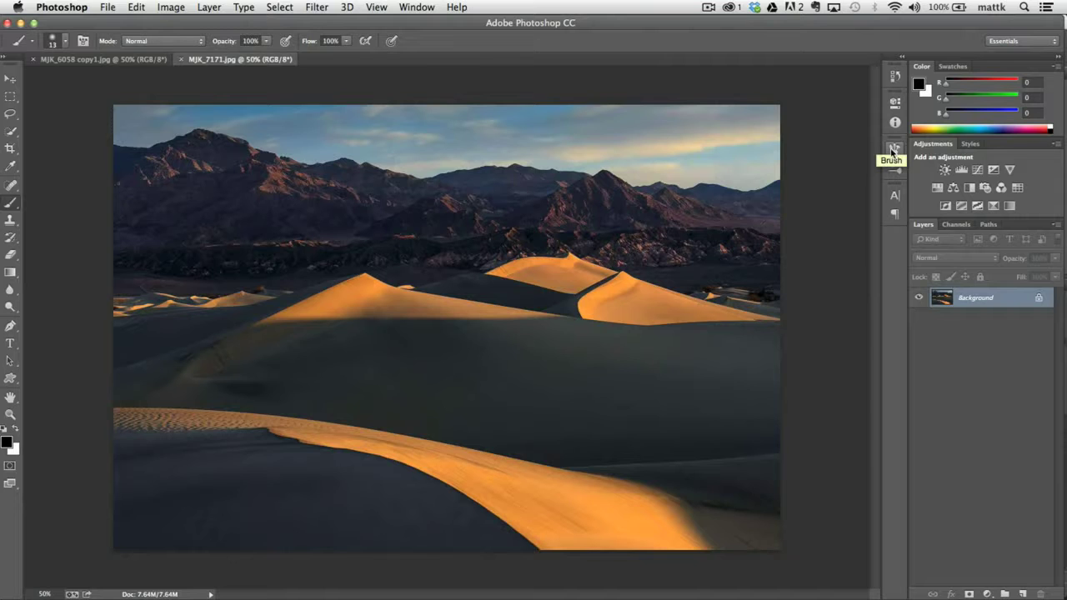
left_click_drag(923, 224, 488, 125)
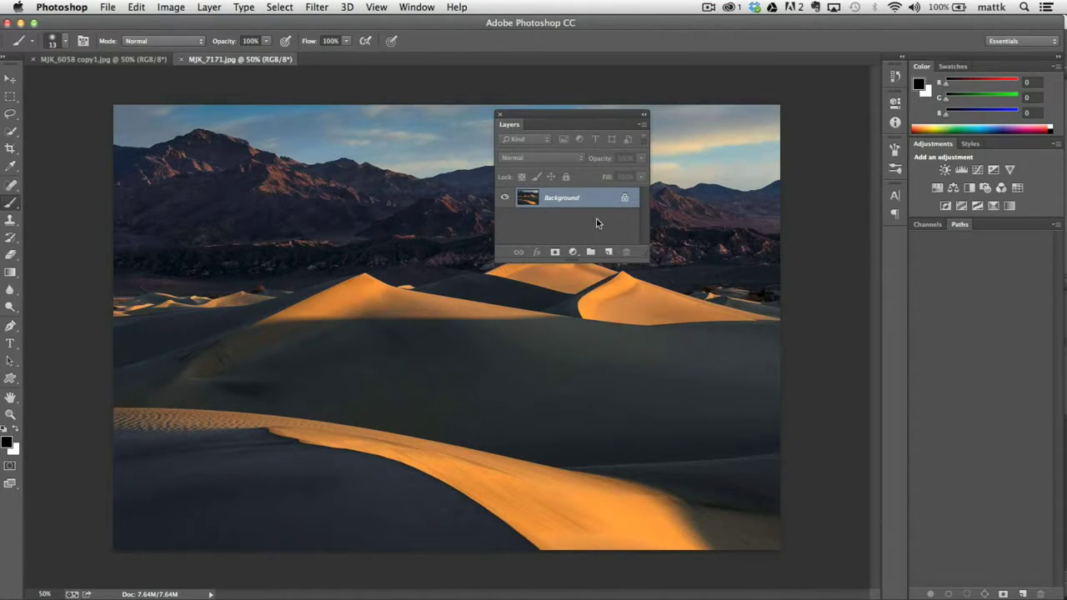
left_click_drag(584, 116, 144, 90)
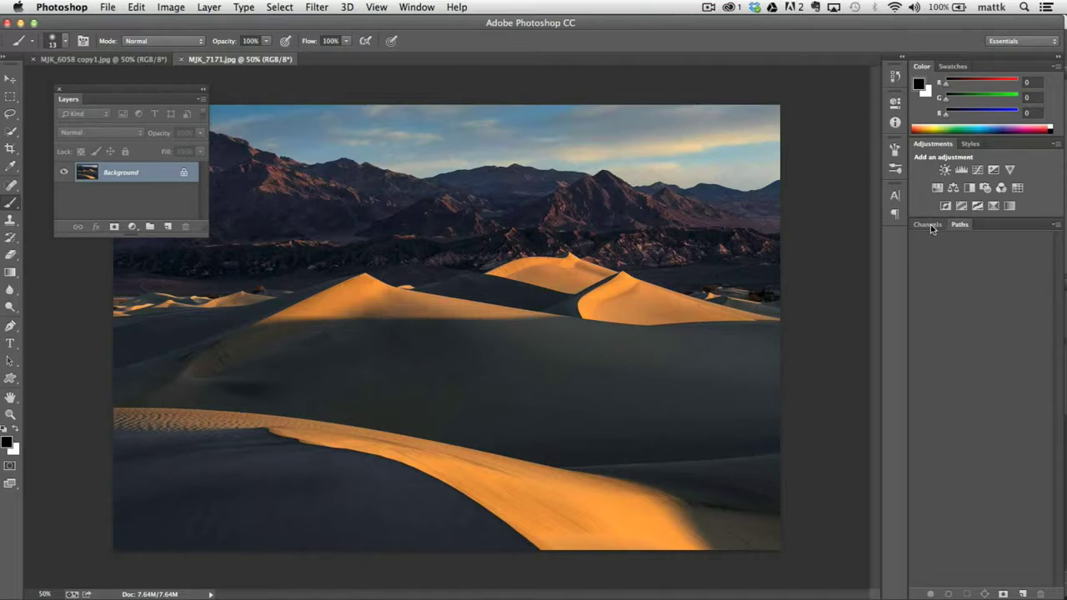
Step: Tear Channels out, dock it beneath floating Layers, then return it to the dock beside Paths
left_click_drag(927, 224, 625, 94)
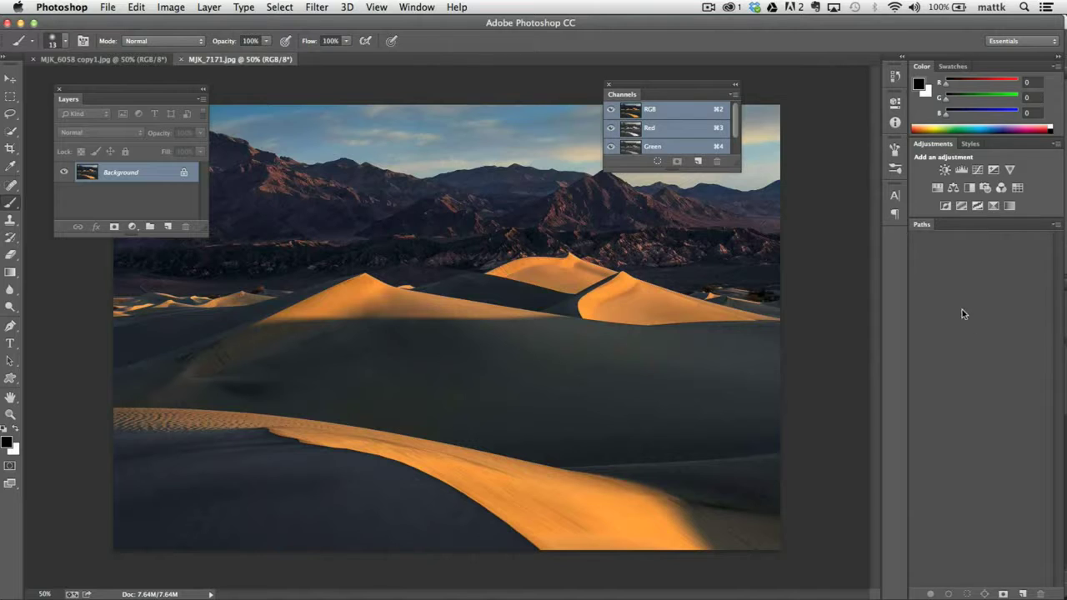
left_click_drag(665, 81, 132, 237)
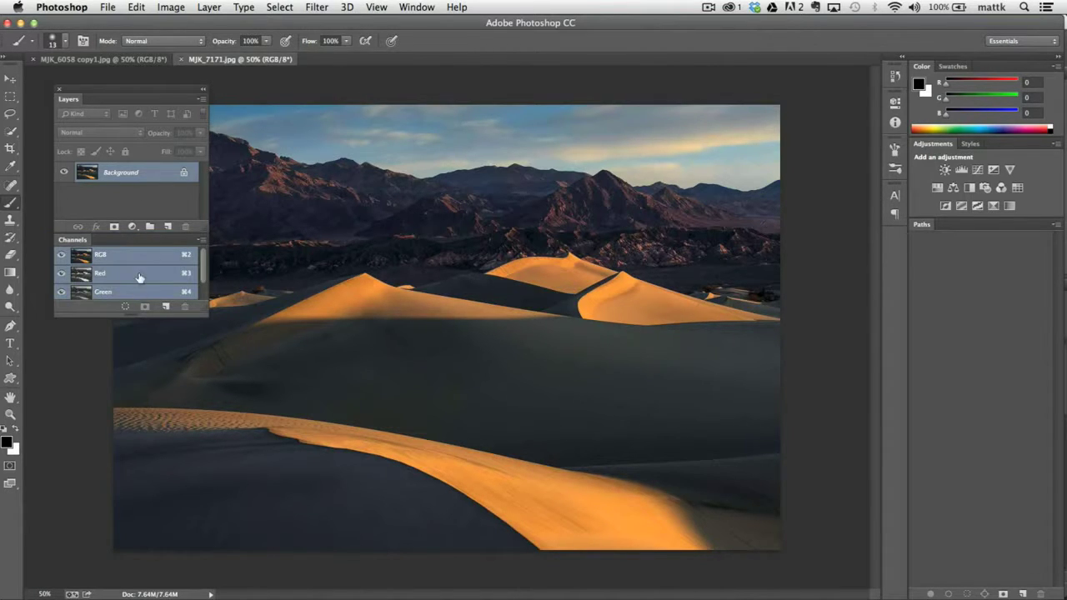
left_click_drag(155, 89, 260, 116)
left_click_drag(185, 270, 946, 232)
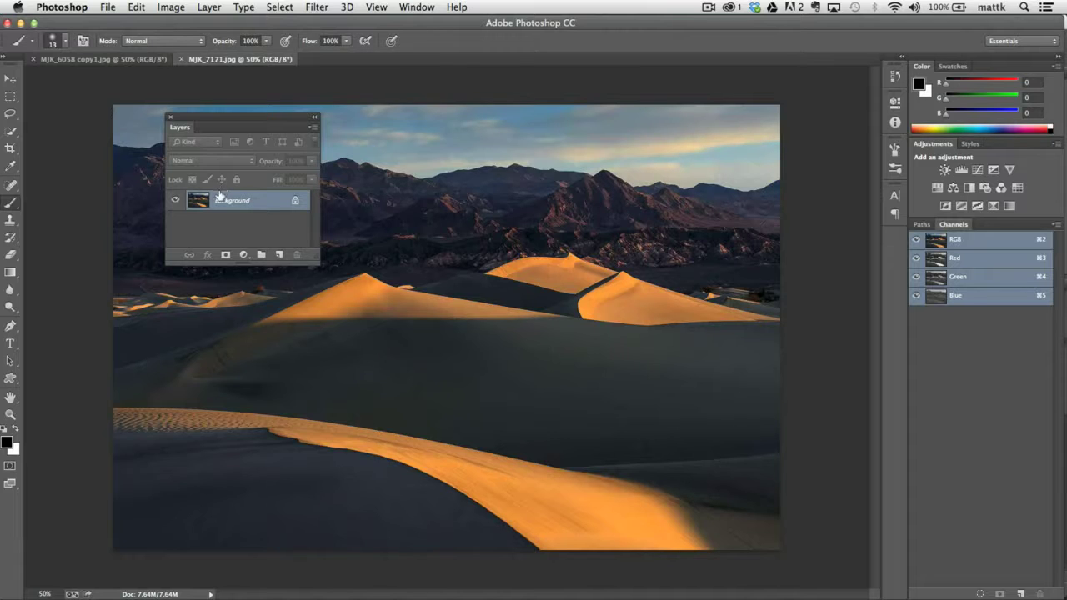
Step: Choose Window > Workspace > Reset Essentials to re-dock Layers with Channels and Paths
left_click(415, 8)
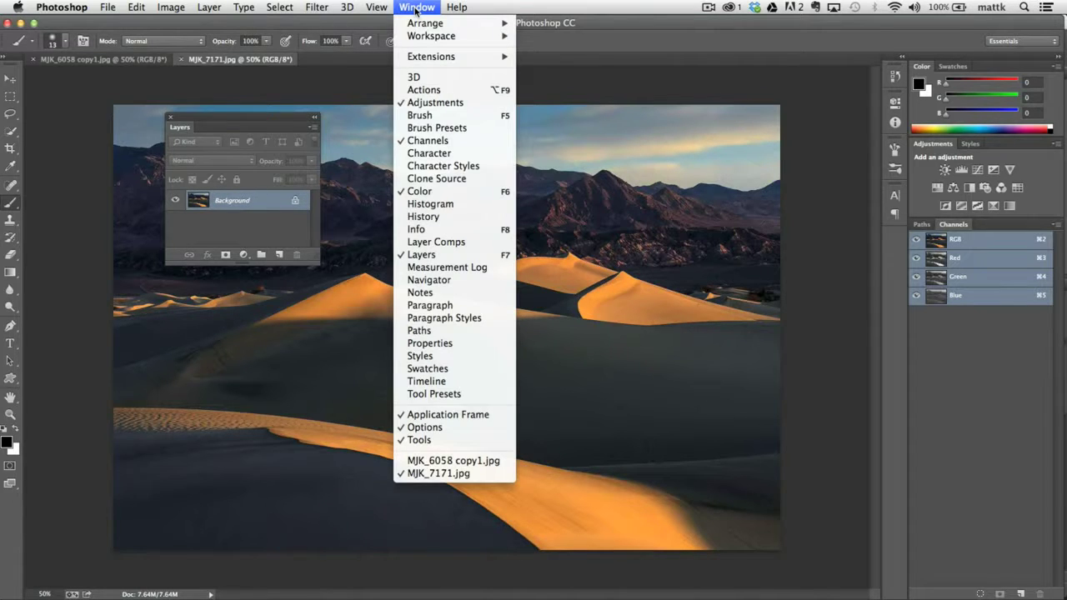
mouse_move(425, 39)
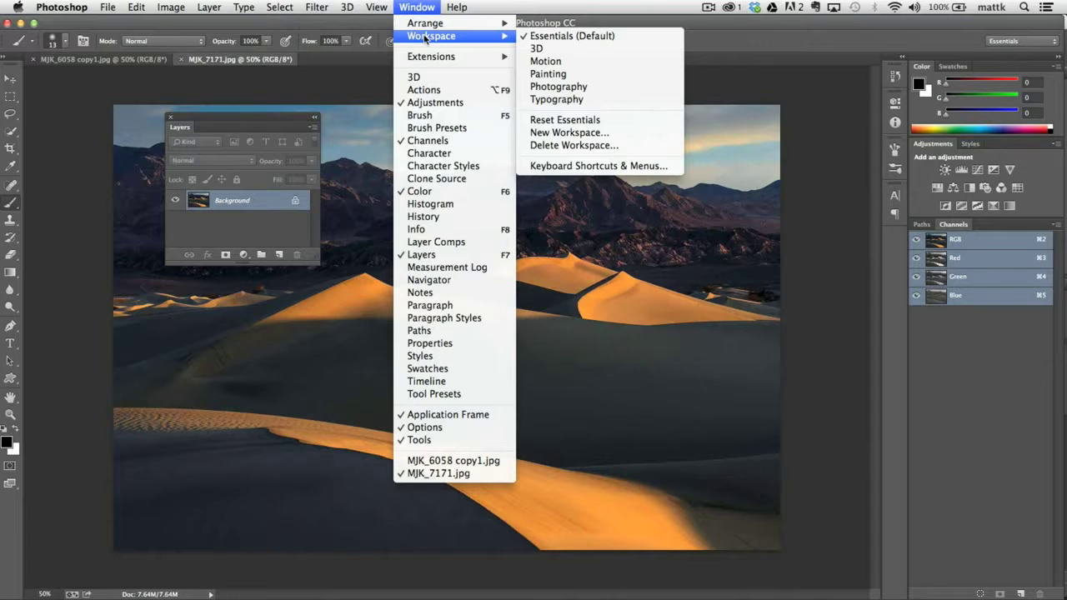
left_click(565, 122)
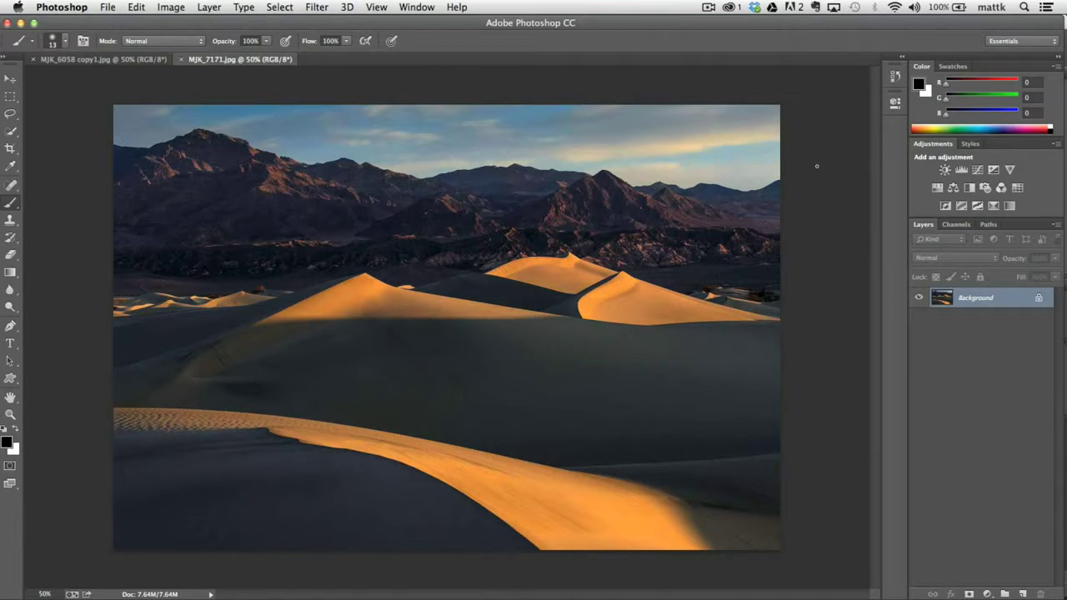
Step: Tear the Layers and Adjustments tabs out of the dock to float over the canvas
left_click(109, 11)
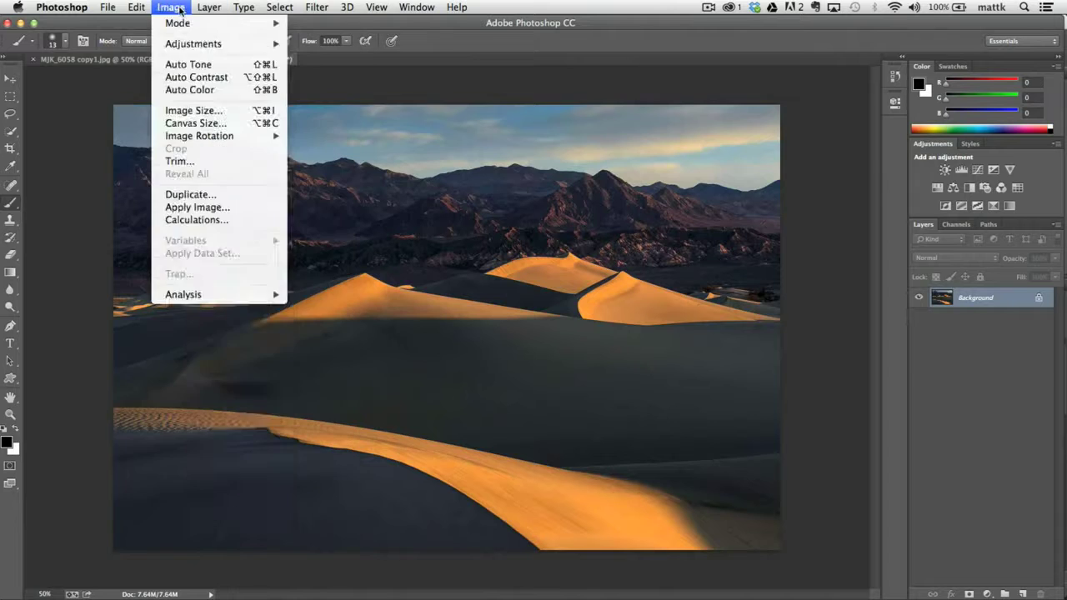
mouse_move(135, 9)
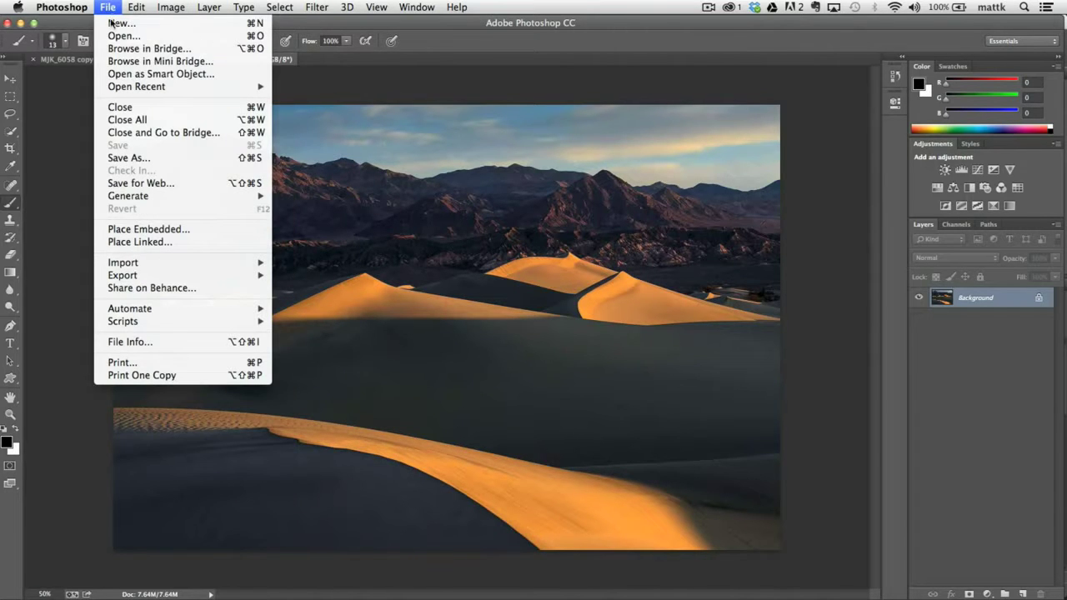
left_click(109, 10)
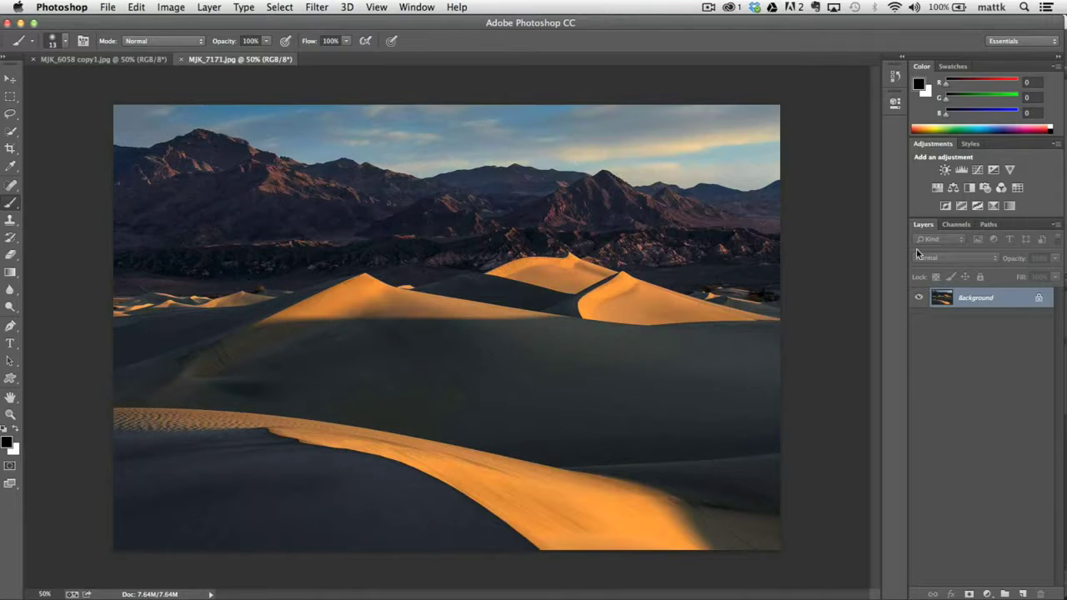
left_click_drag(924, 225, 464, 135)
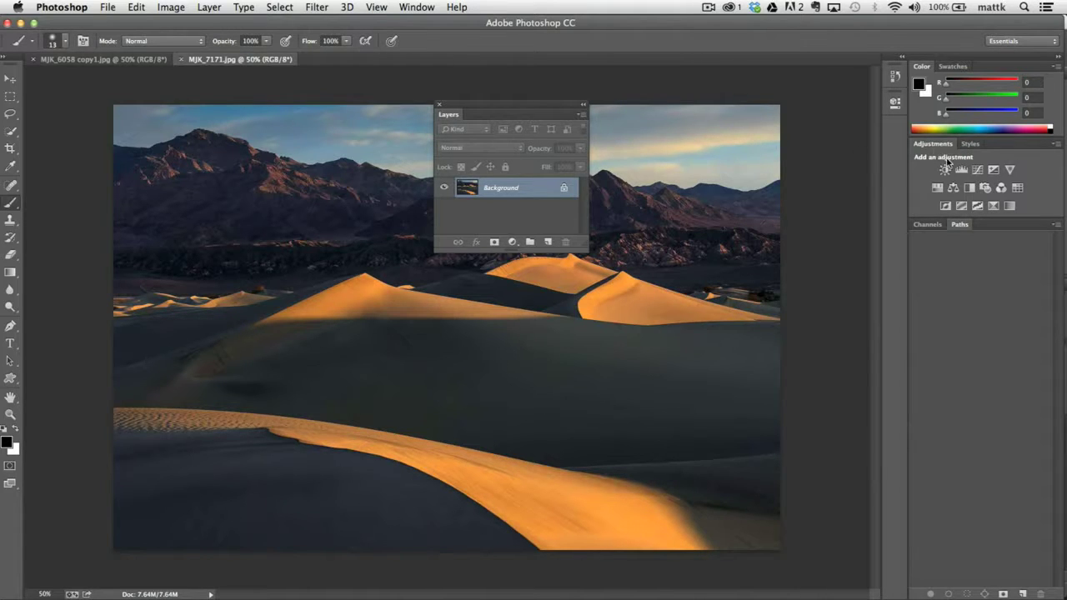
left_click_drag(928, 148, 627, 100)
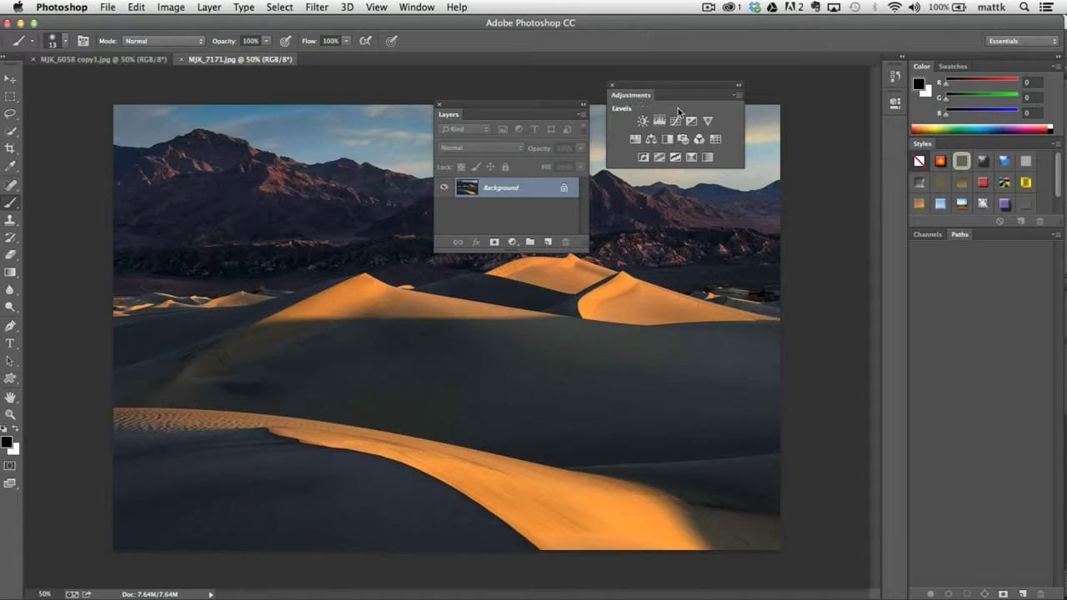
Step: Open the Adjustments and Layers panel flyout menus and compare them with the top Layer menu
left_click(737, 96)
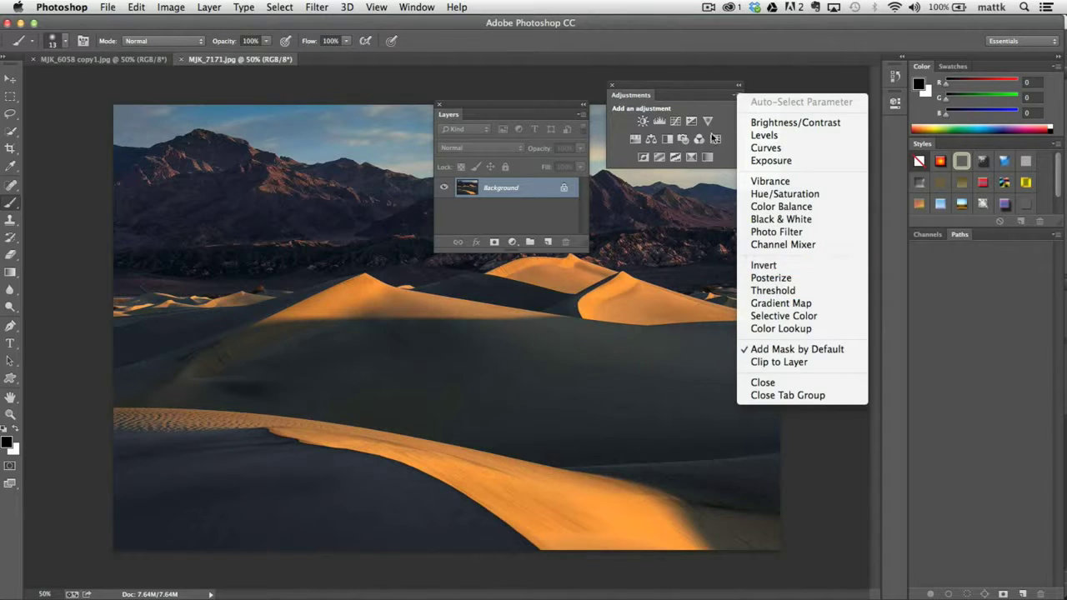
left_click(582, 114)
left_click(581, 114)
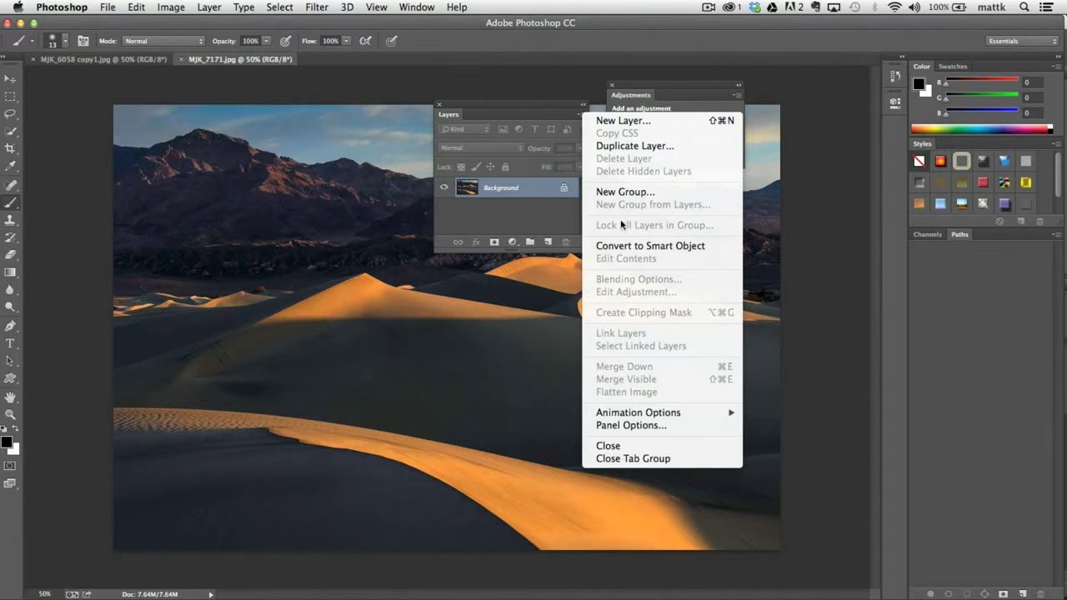
left_click(540, 122)
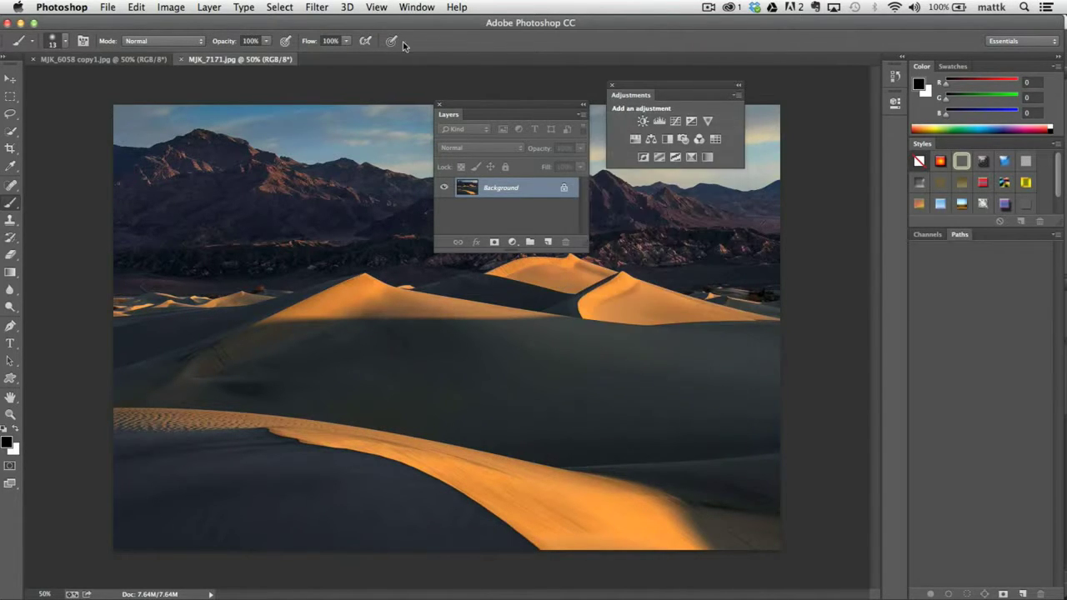
left_click(210, 7)
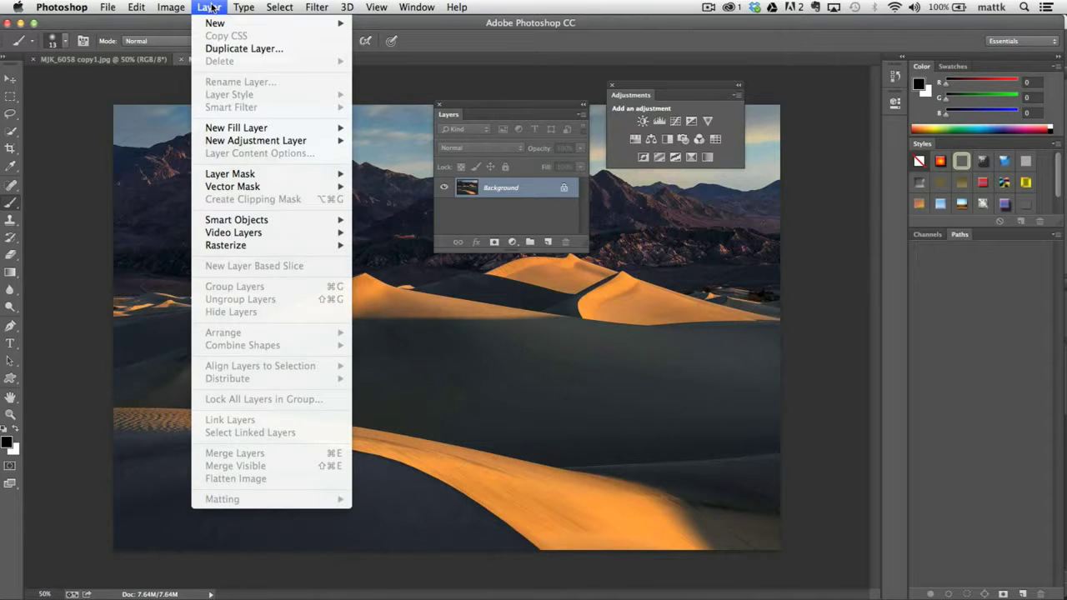
left_click(212, 8)
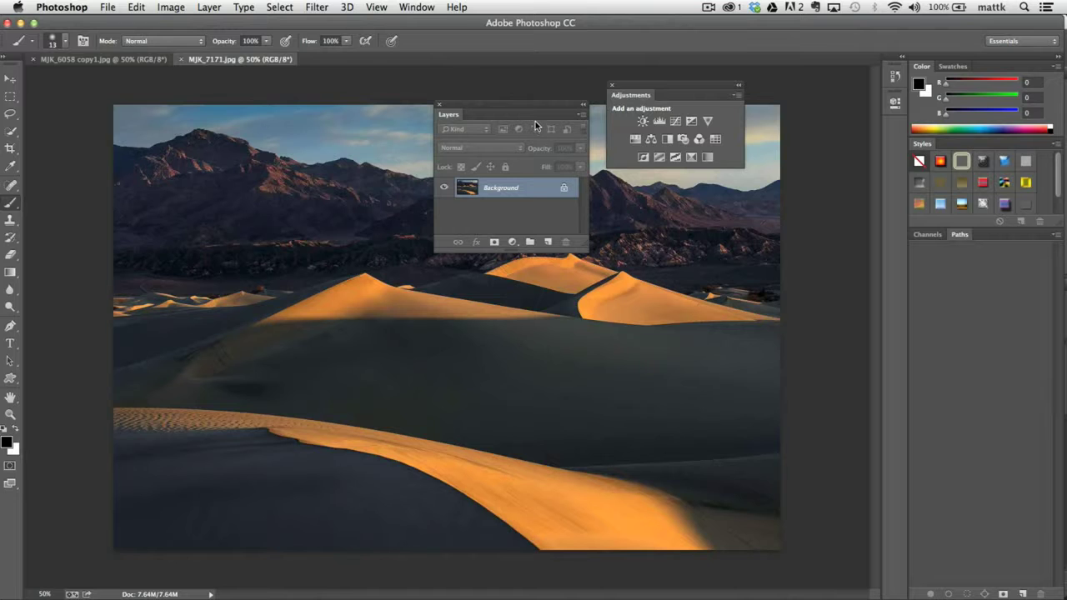
left_click(581, 114)
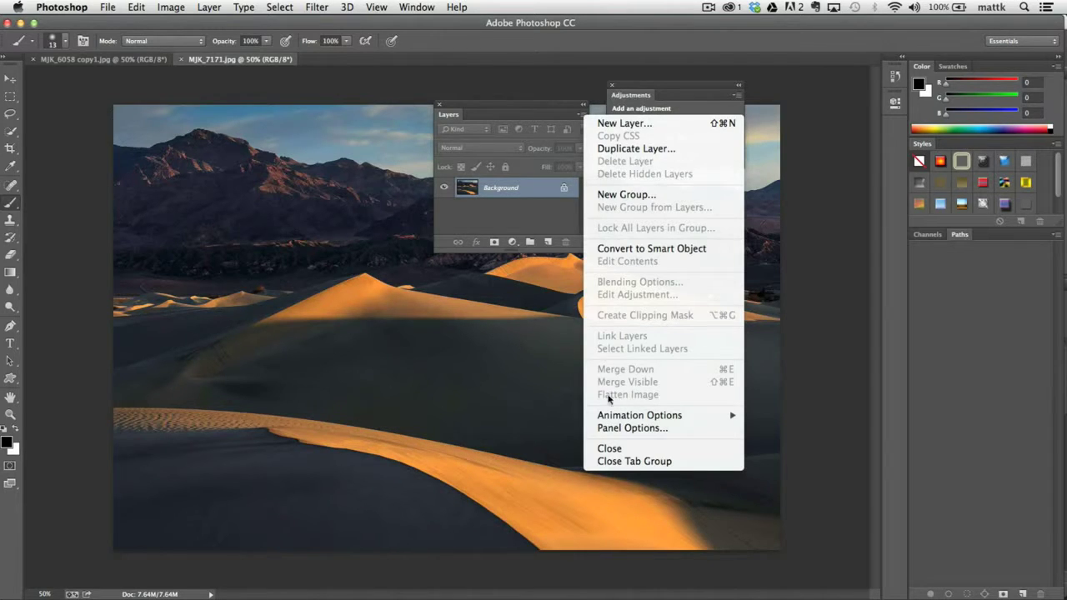
left_click(522, 105)
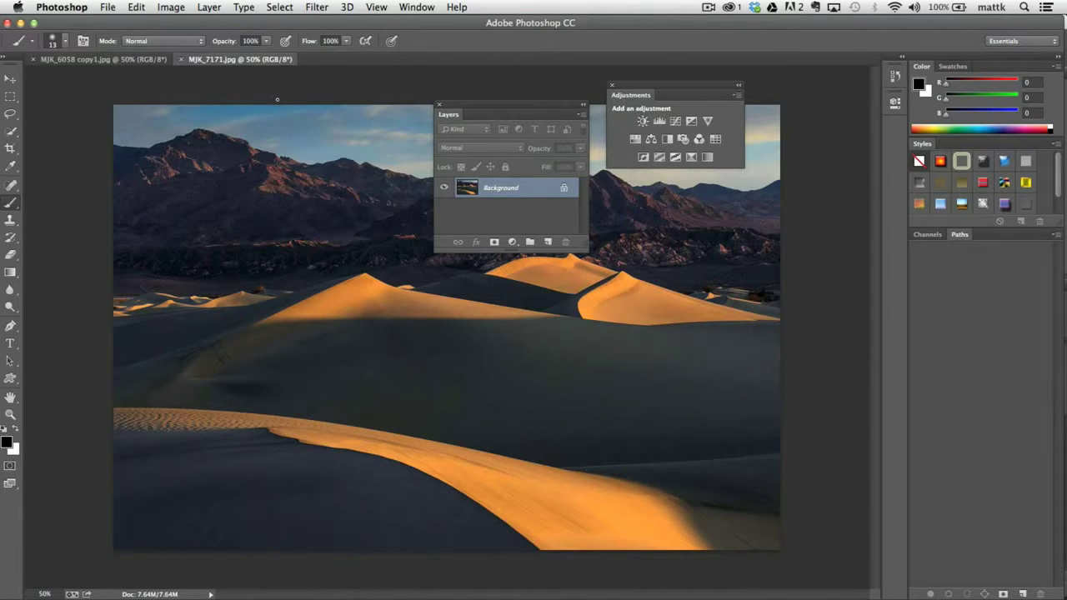
left_click(252, 10)
left_click(281, 12)
left_click(136, 8)
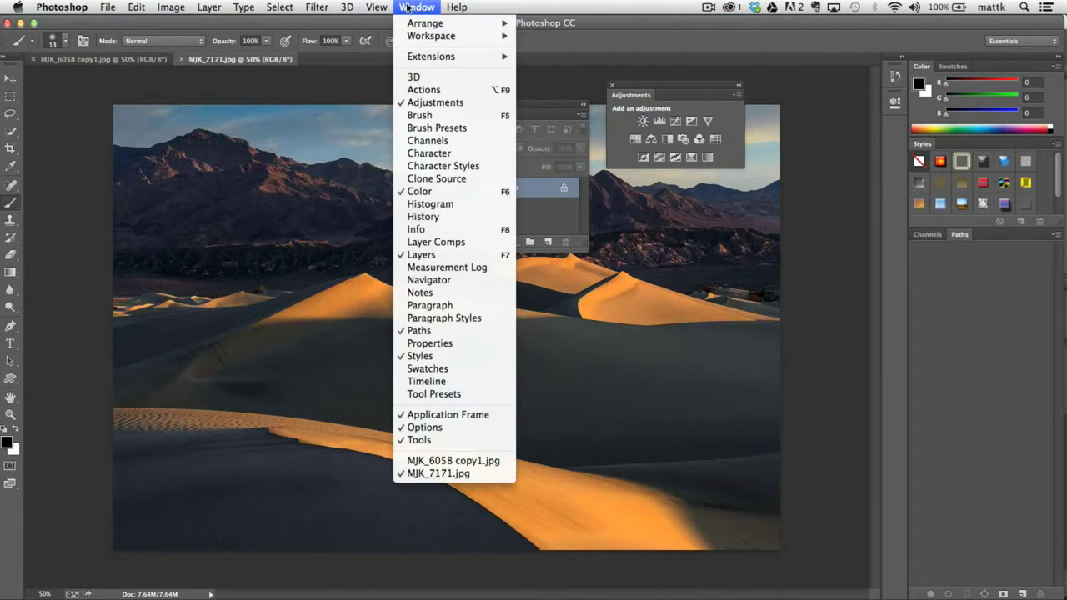
left_click(425, 10)
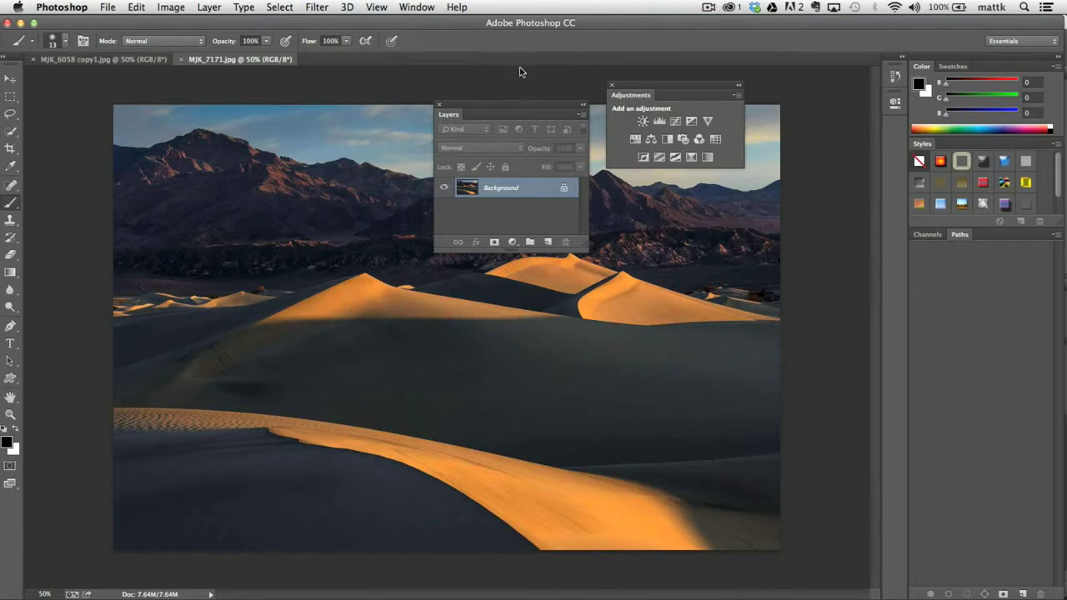
Step: Reset the Essentials workspace from the Window menu, re-docking Layers and Adjustments on the right
left_click(420, 7)
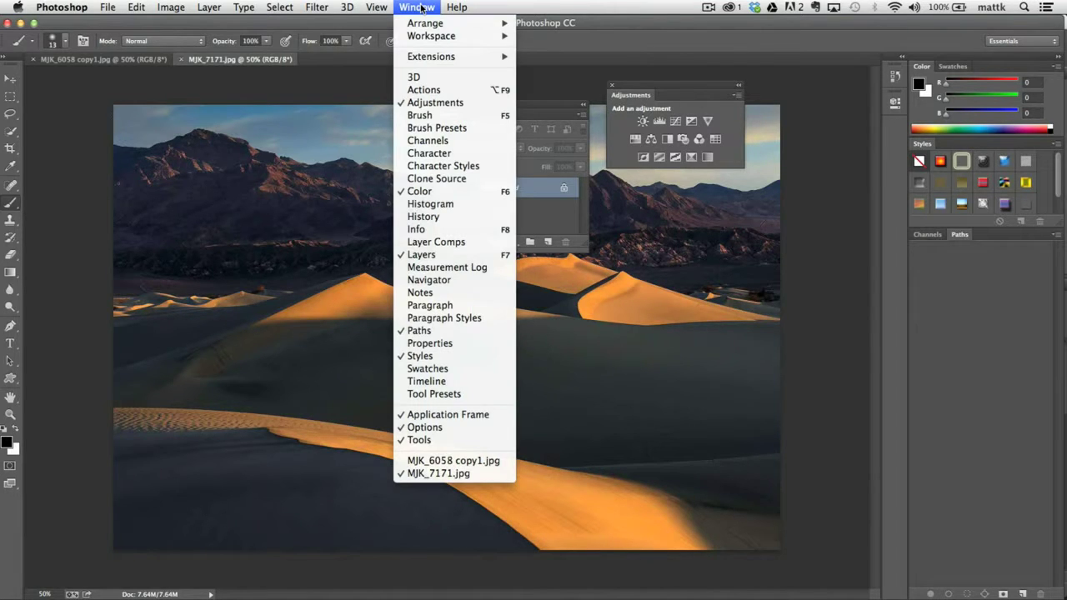
mouse_move(429, 38)
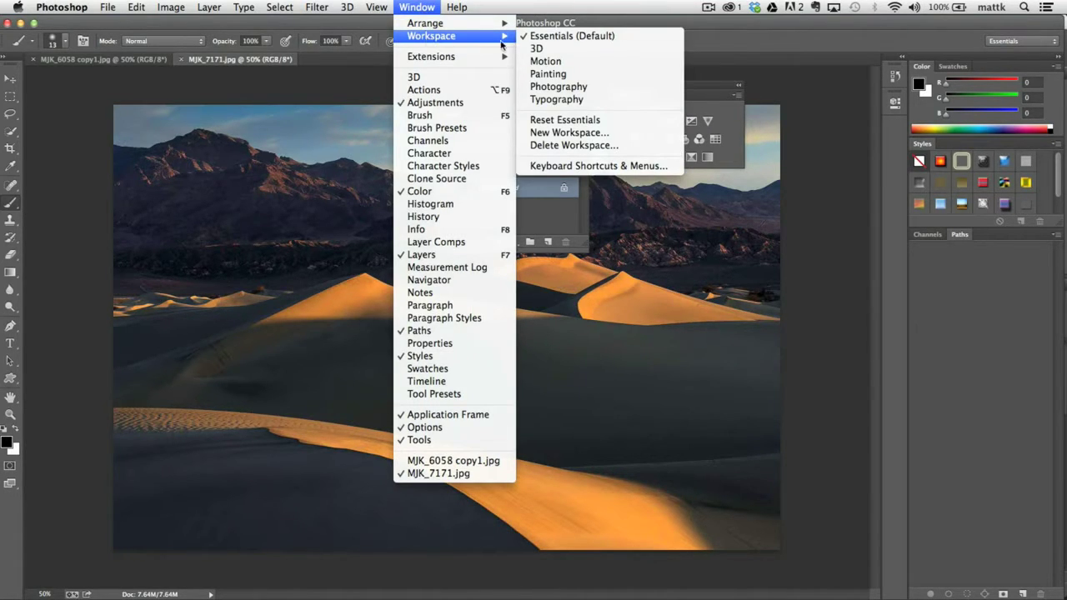
left_click(586, 120)
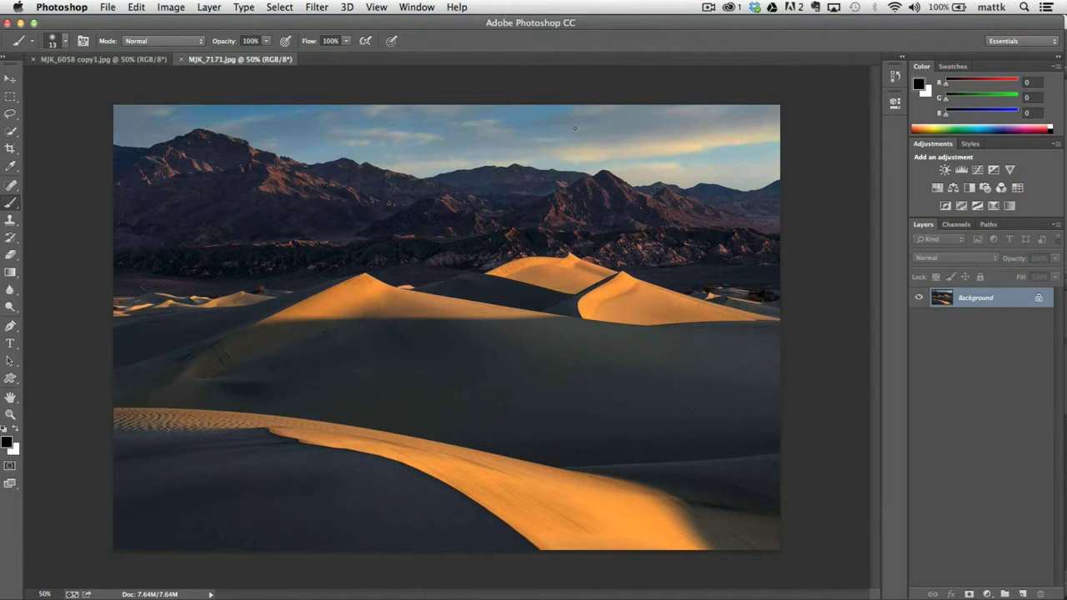